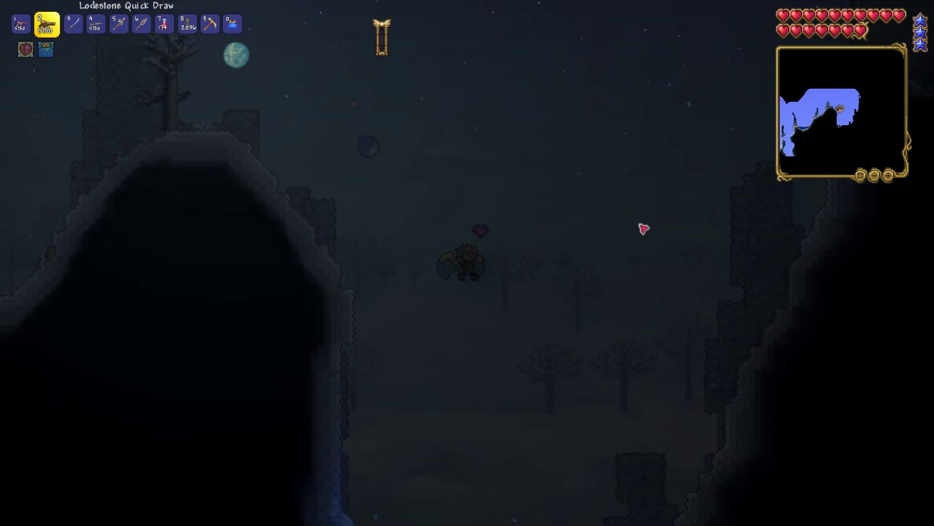
Fly across the snowy hills and into the ice cave with the glowing water pool.
key(d)
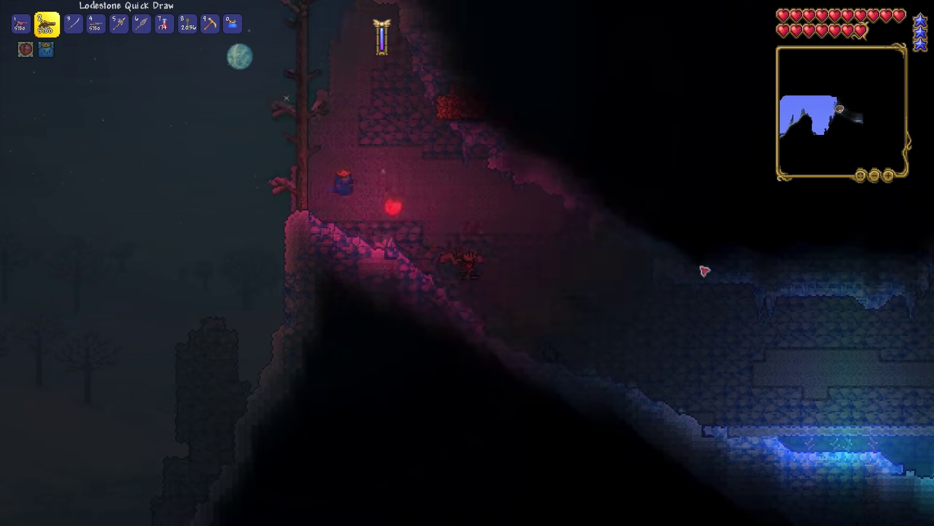
key(d)
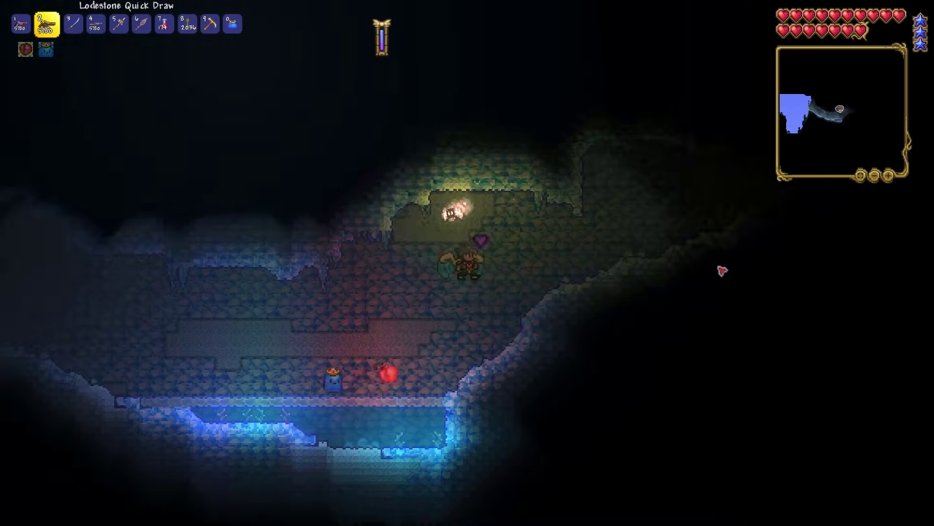
key(d)
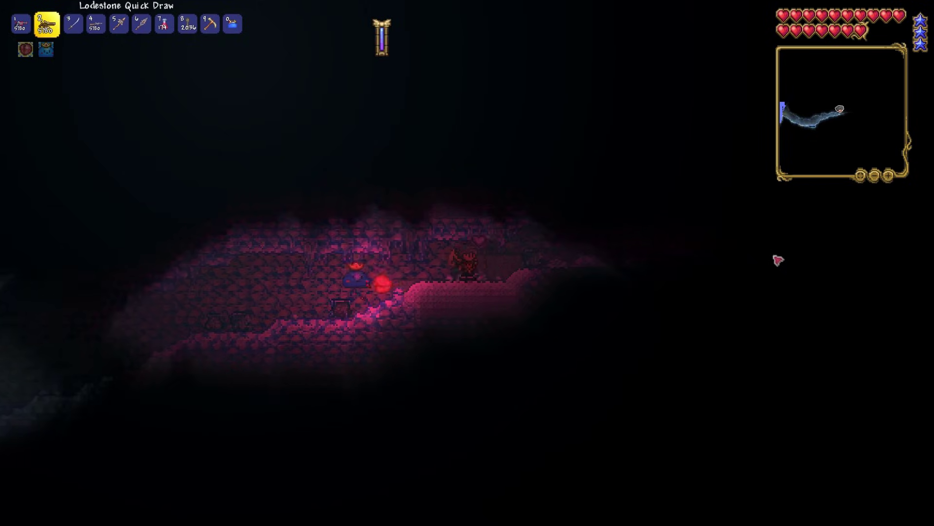
Equip the Legendary Sandstone Pickaxe and advance through the dark ice tunnel, collecting coins, rope and Lesser Healing Potions.
key(7)
key(9)
key(d)
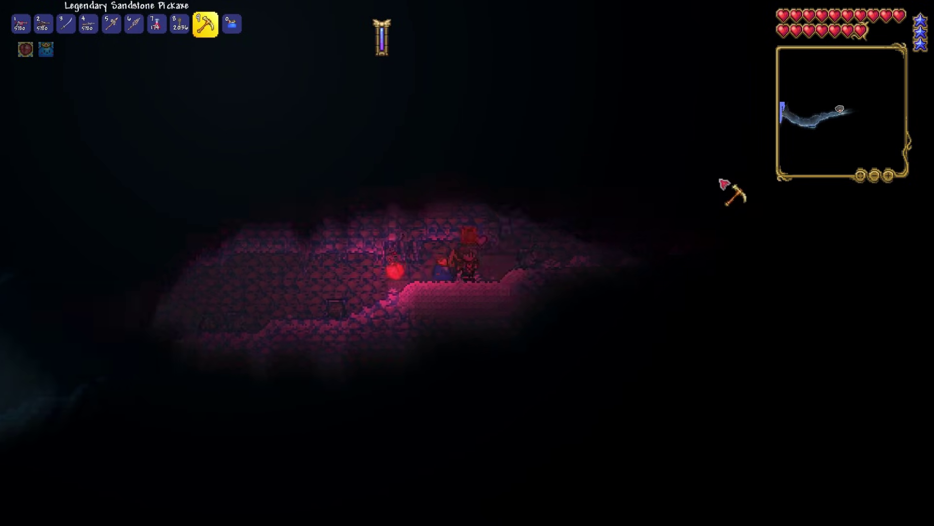
key(d)
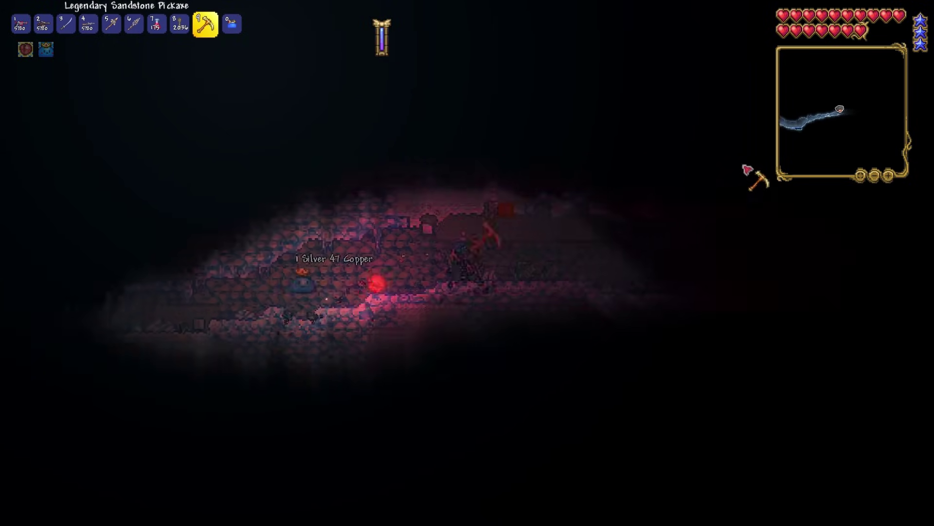
key(d)
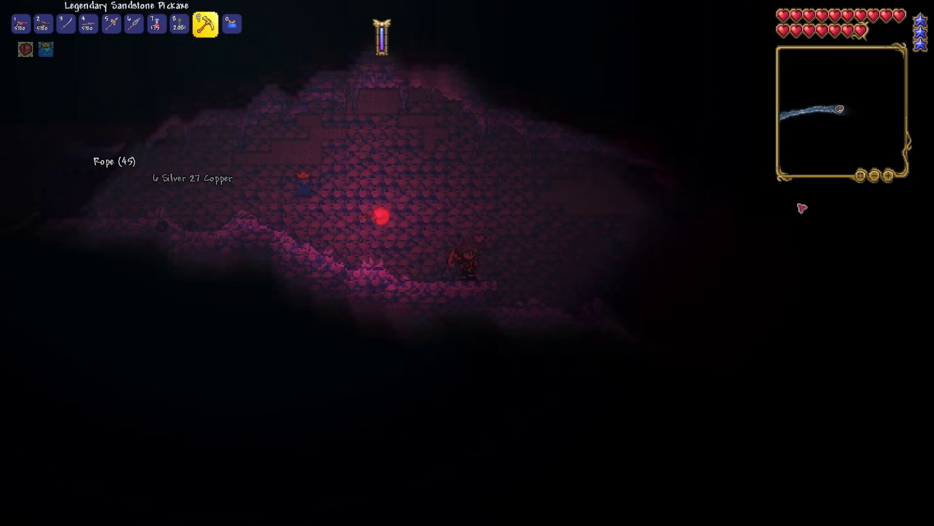
key(d)
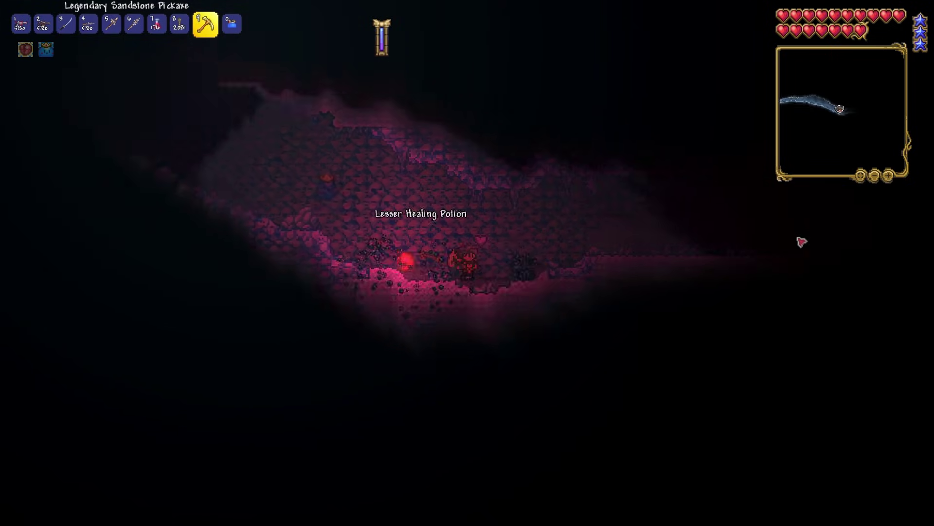
key(d)
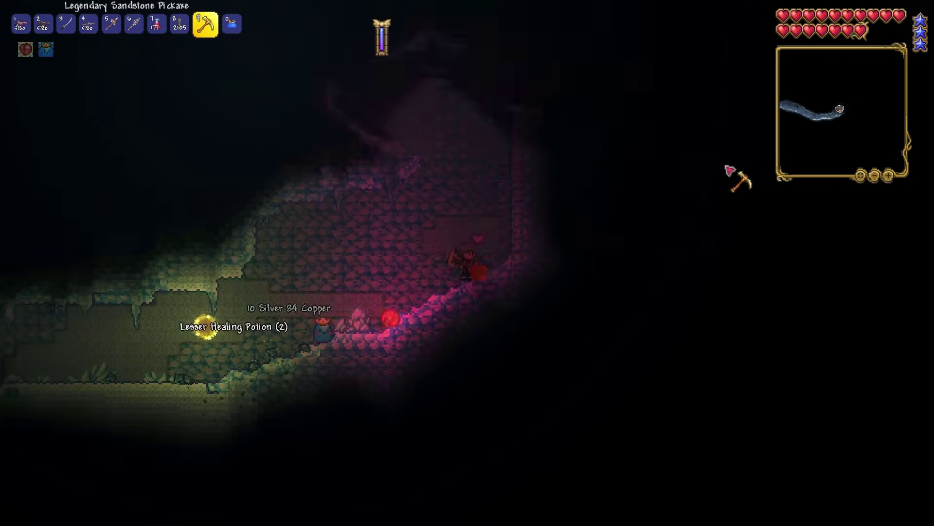
Leave the ice cave and fly down the snowy slope to the purple stone shrine among the pink trees.
key(d)
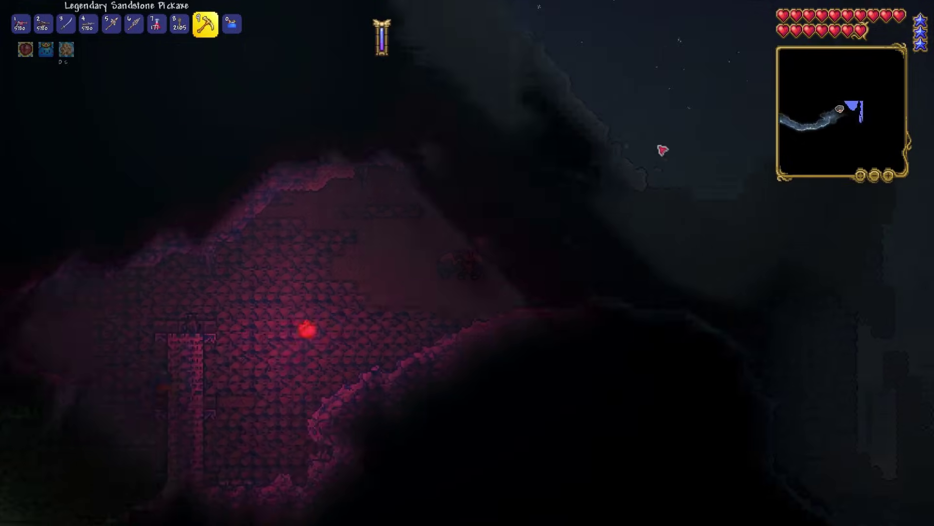
key(d)
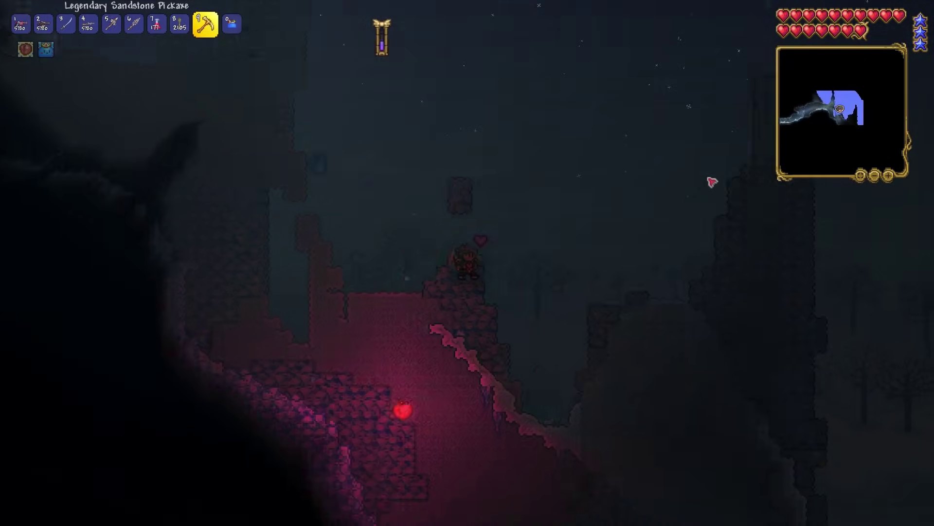
key(d)
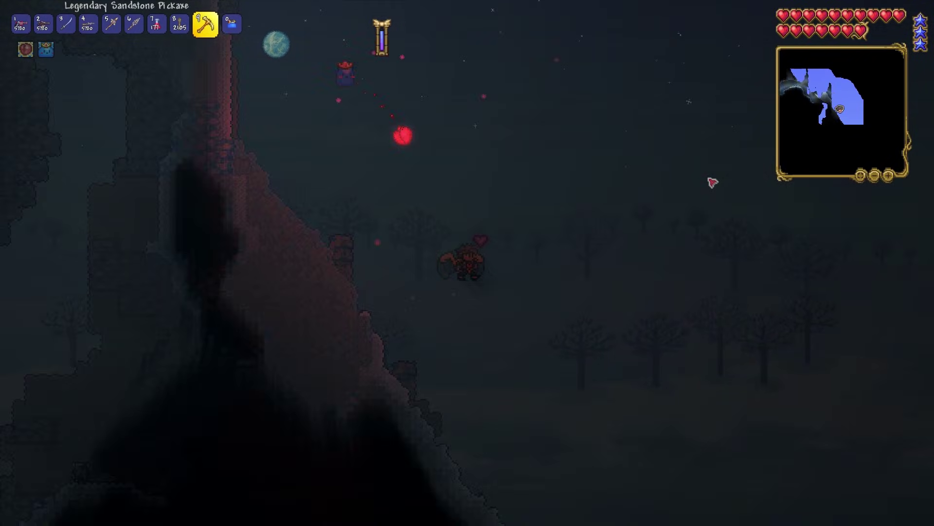
key(a)
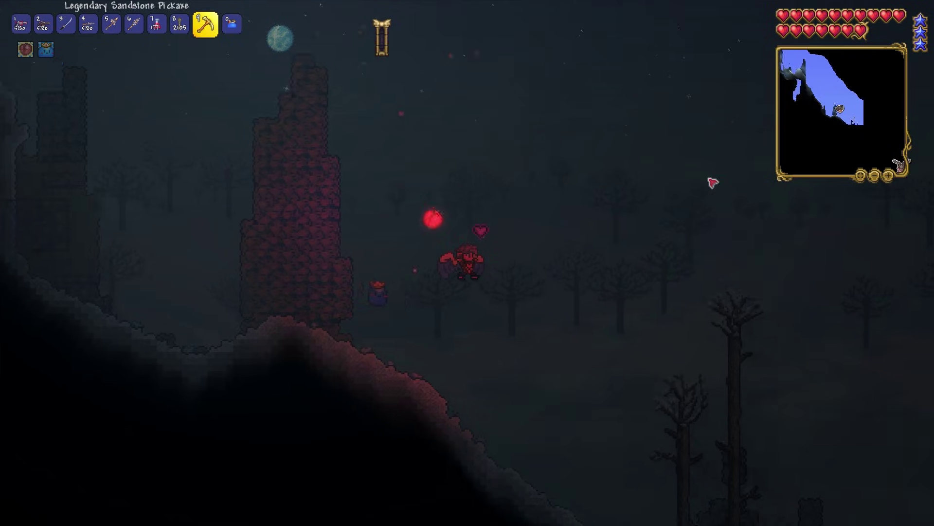
key(d)
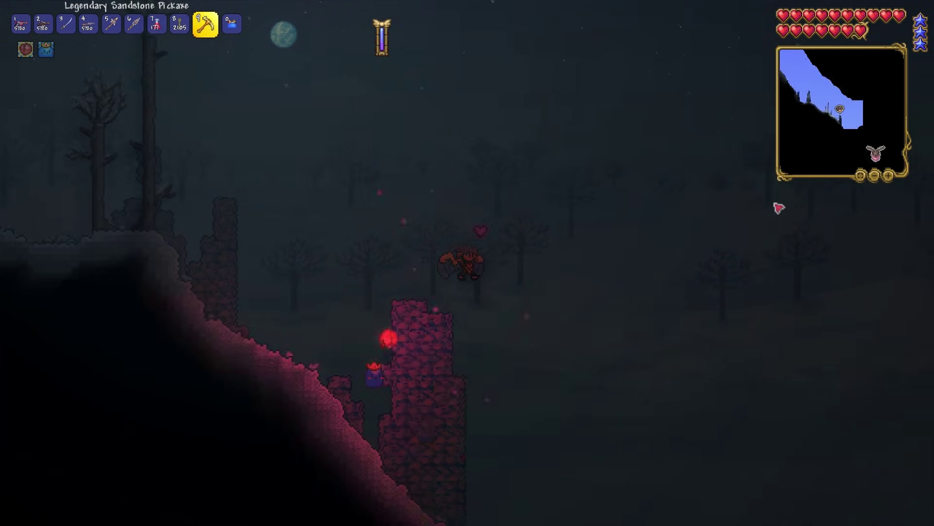
key(d)
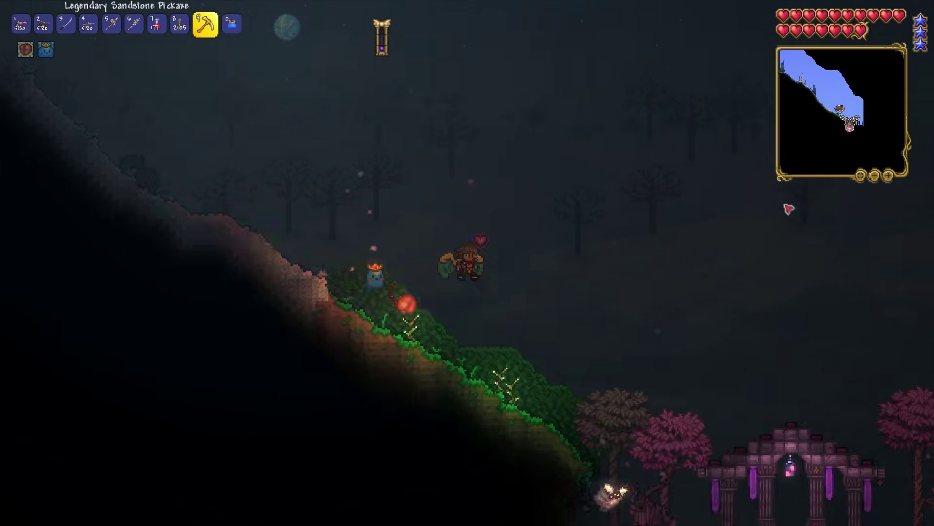
key(d)
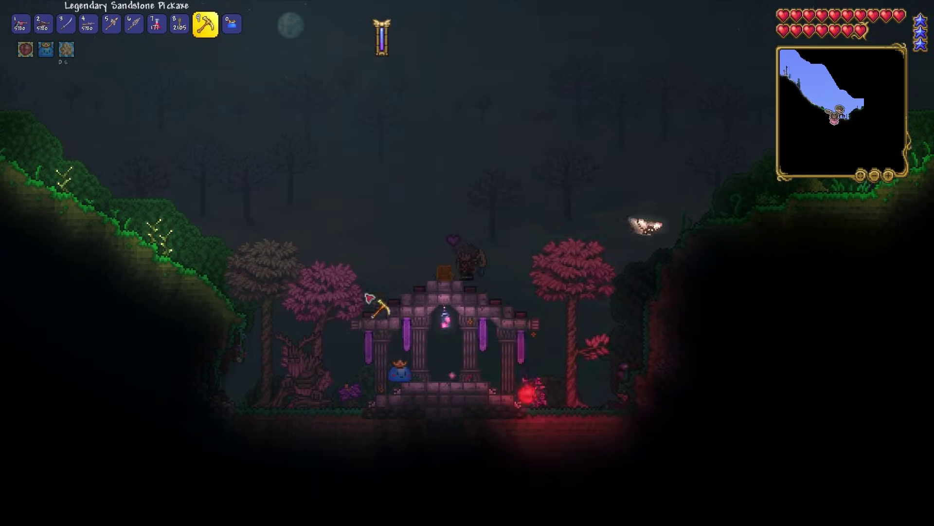
Talk to Blossomwood the Treebark Dryad beside the shrine and close the conversation.
key(a)
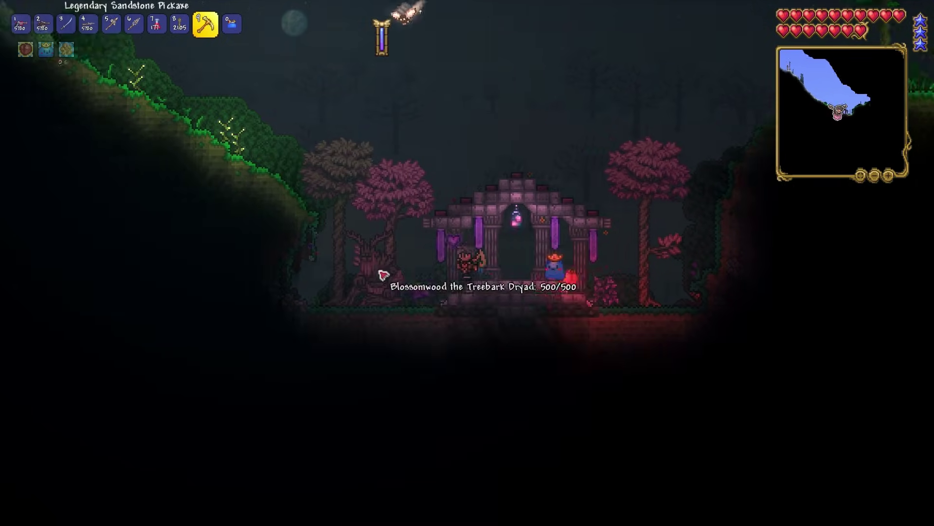
right_click(458, 261)
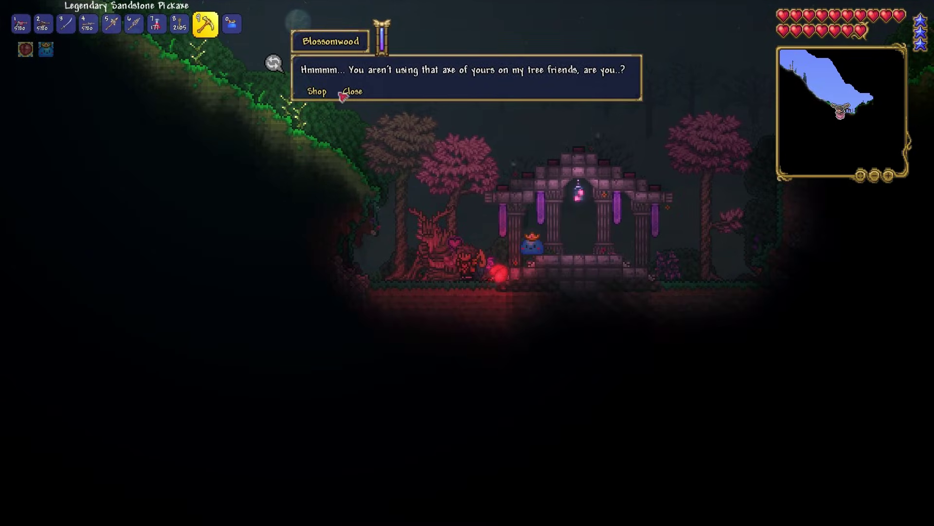
click(351, 91)
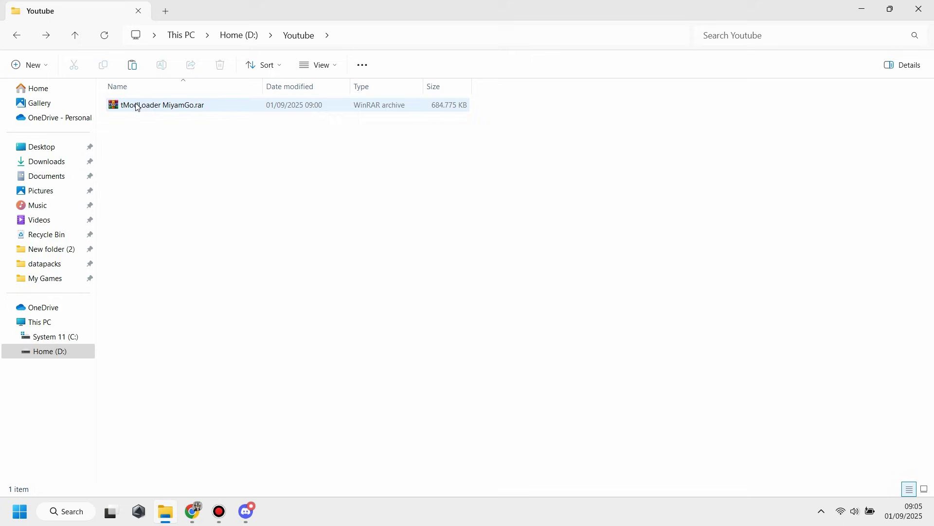
Extract tModLoader MiyamGo.rar in the Youtube folder, look inside the nested folder, and return to the Youtube folder.
right_click(137, 107)
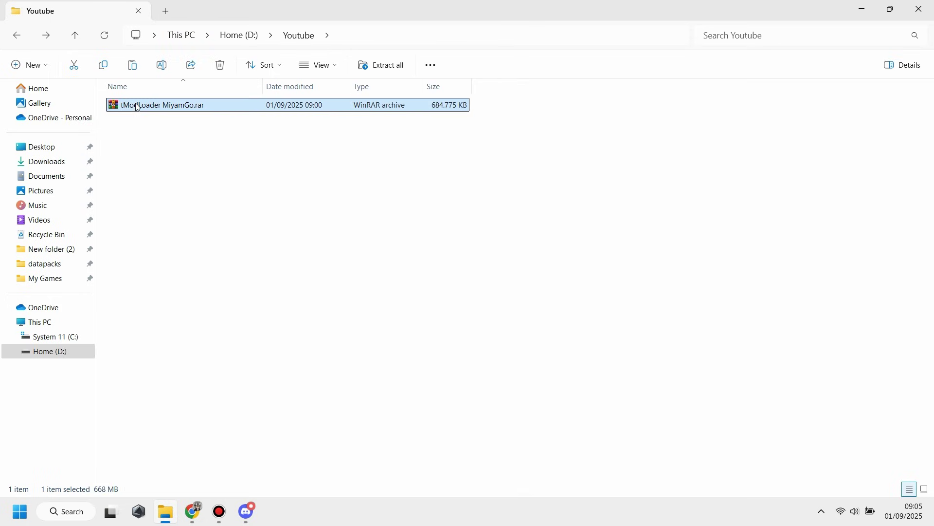
mouse_move(228, 353)
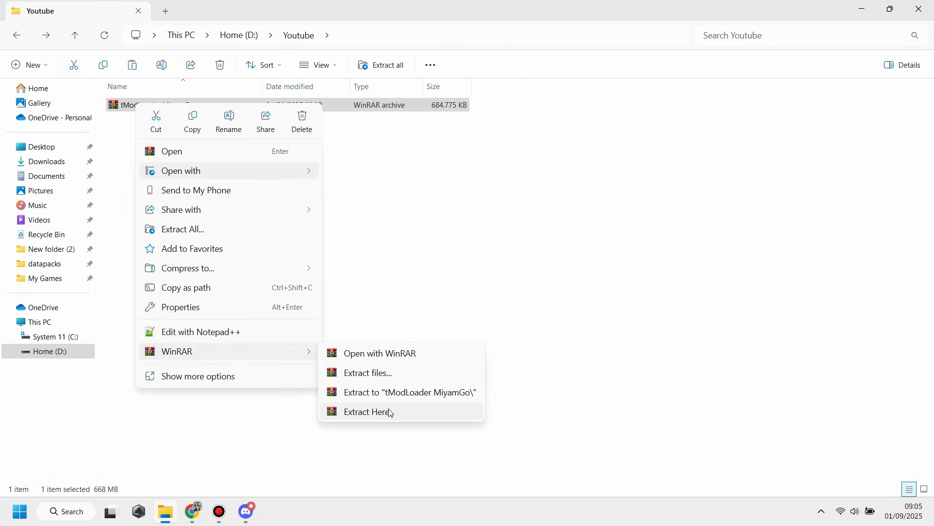
click(367, 412)
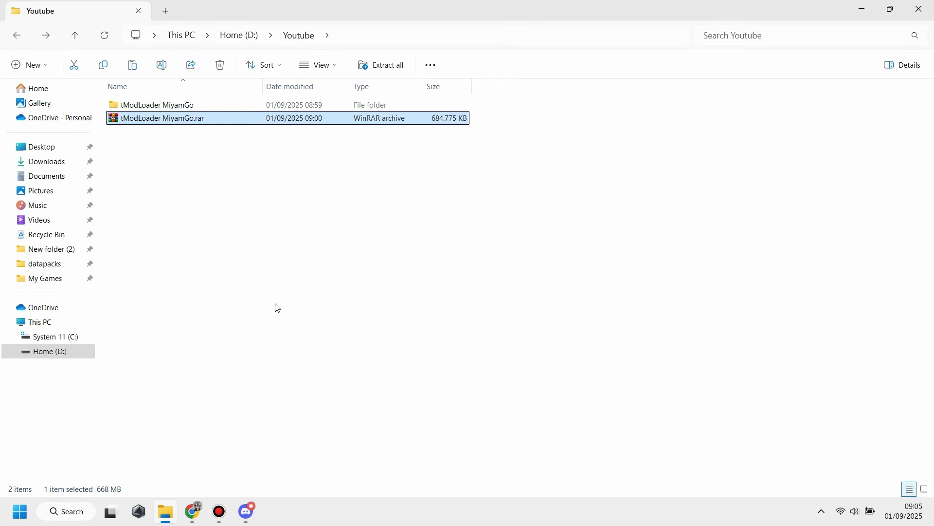
double_click(225, 105)
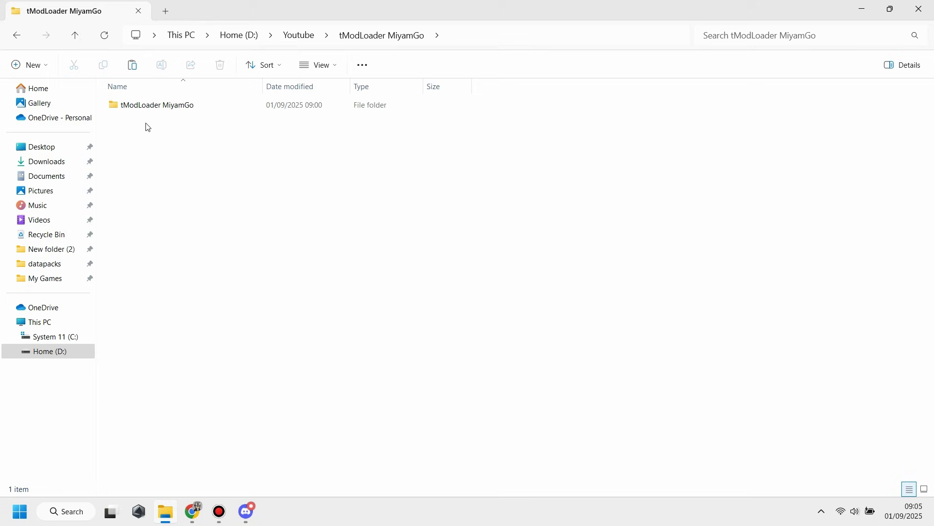
double_click(168, 108)
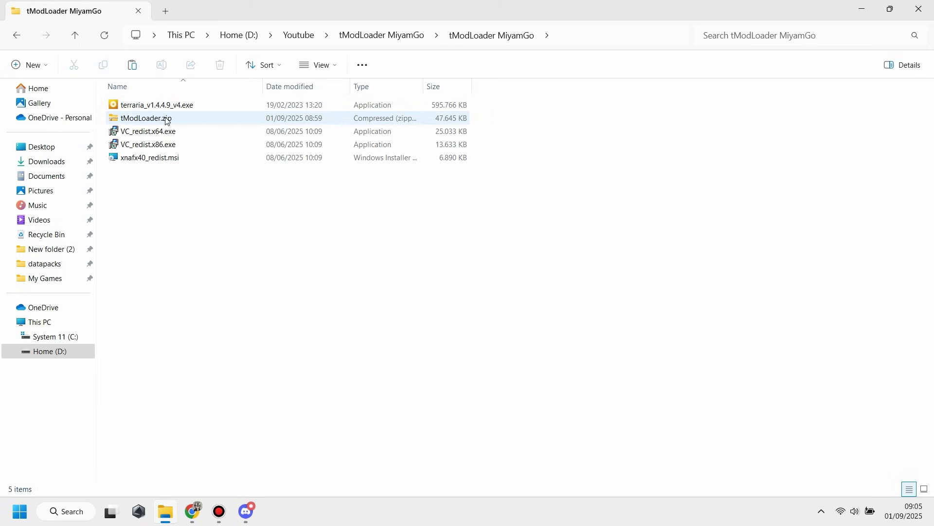
key(alt+Left)
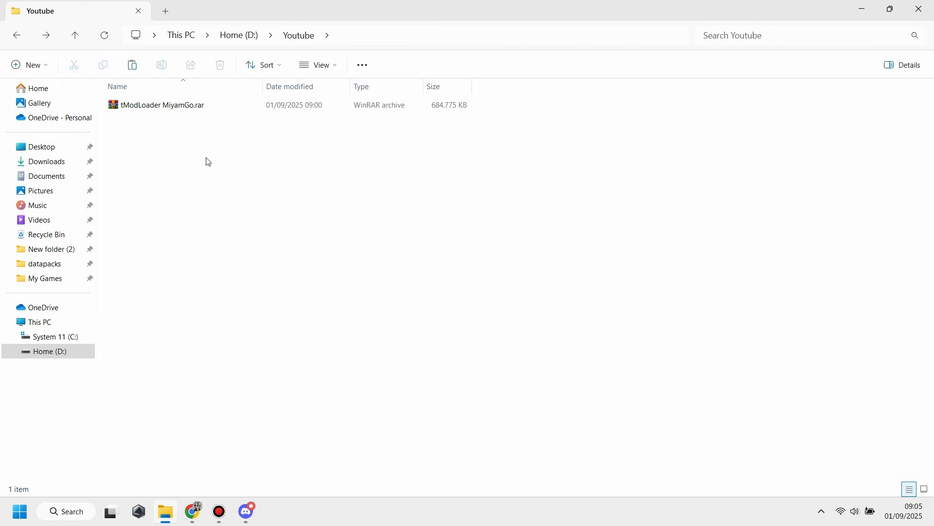
Extract tModLoader MiyamGo.rar directly into the Youtube folder and open the inner tModLoader MiyamGo folder.
click(136, 105)
right_click(137, 105)
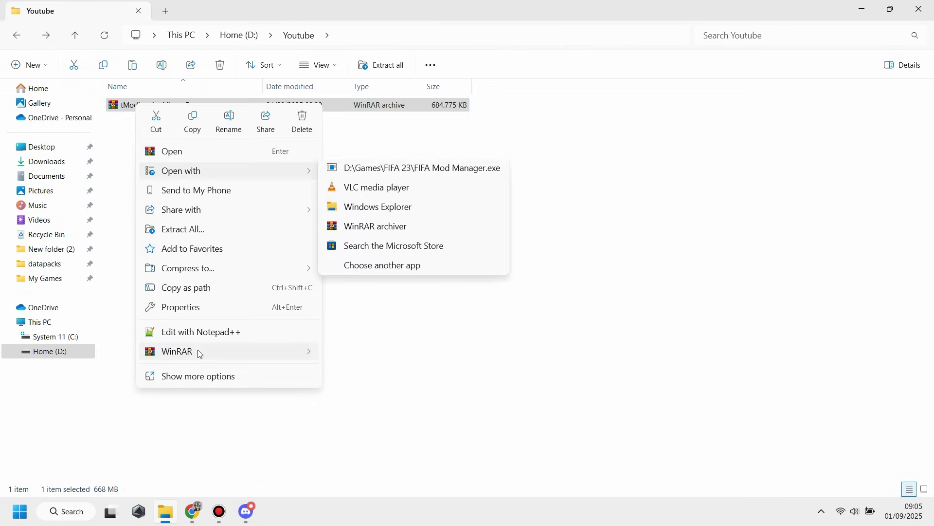
mouse_move(200, 354)
click(367, 411)
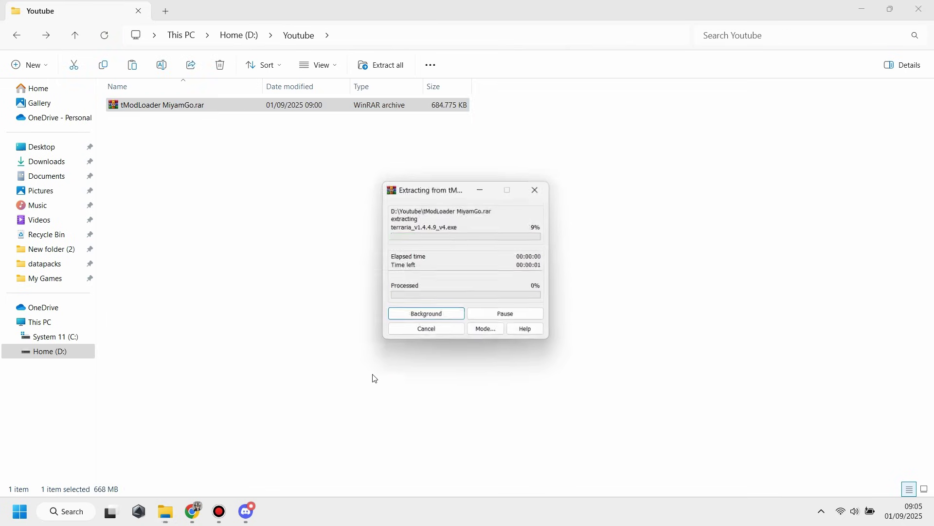
click(267, 233)
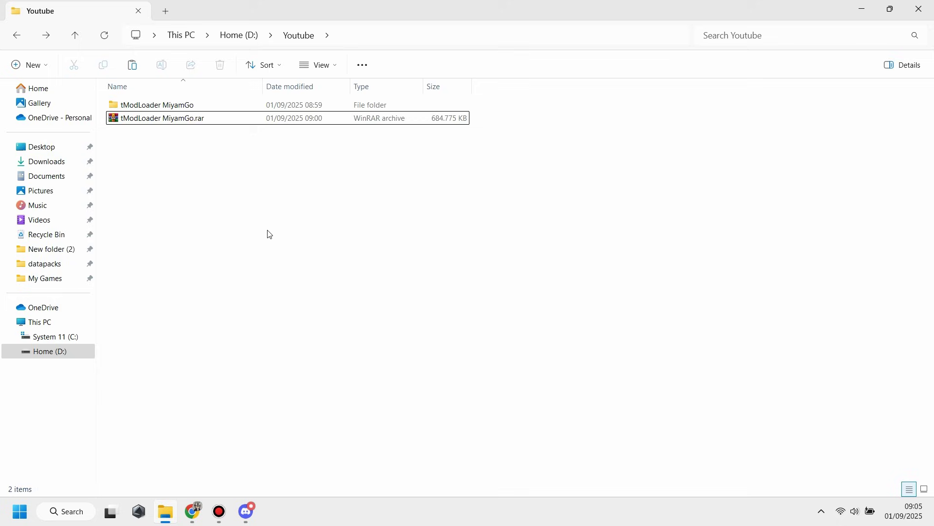
double_click(165, 105)
double_click(171, 105)
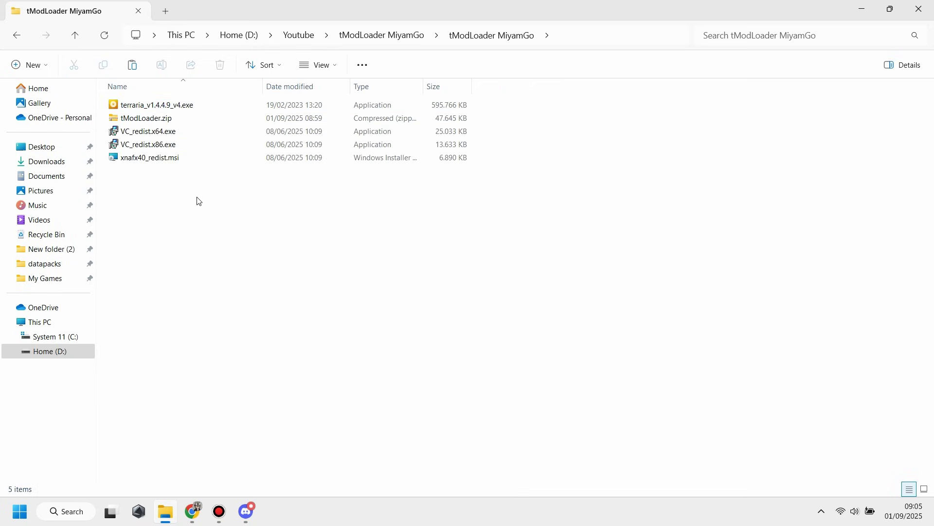
Launch the VC_redist.x64.exe installer from the extracted files.
click(146, 121)
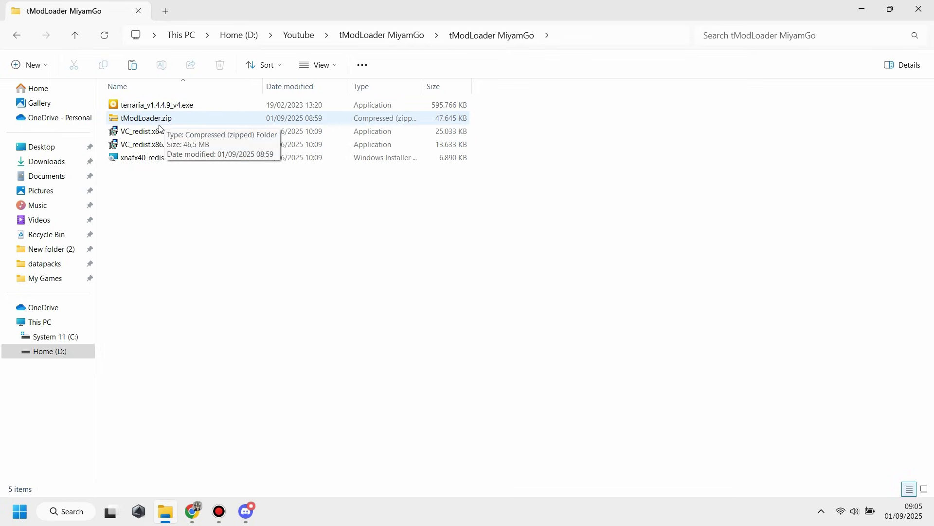
click(159, 158)
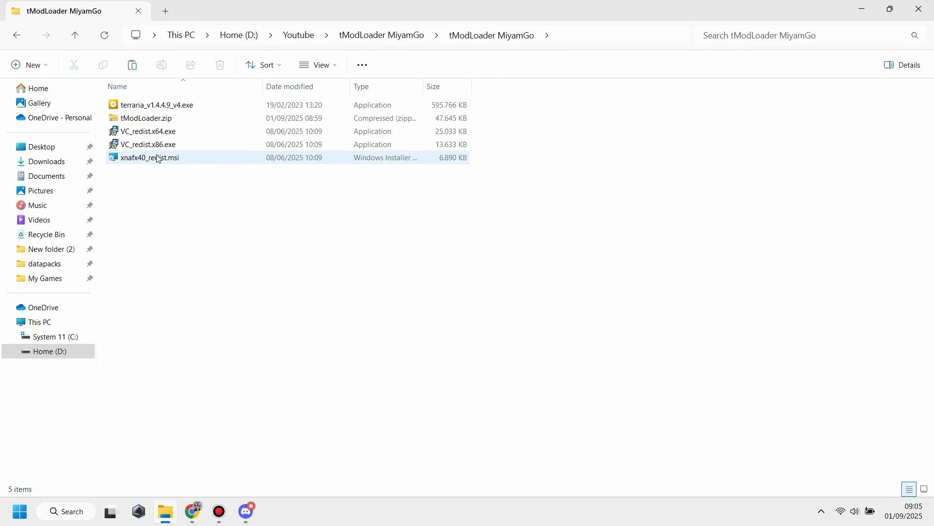
click(144, 132)
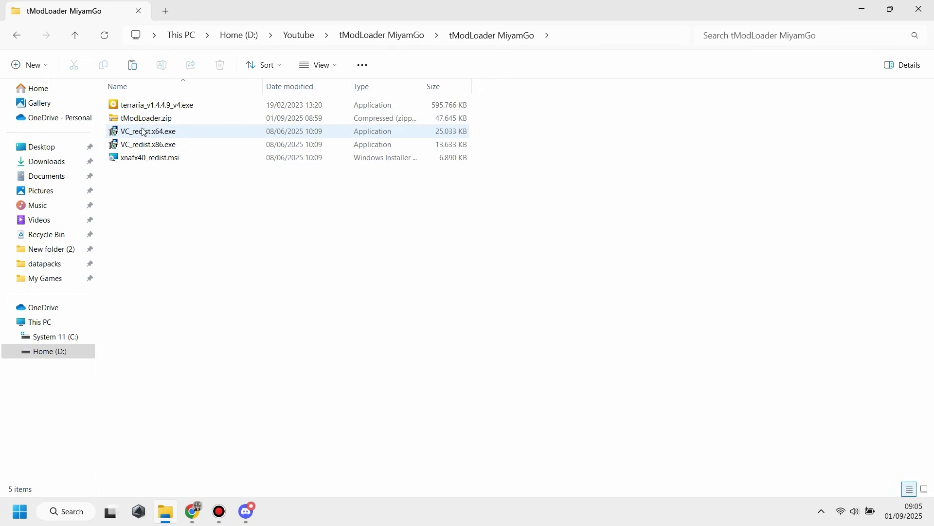
double_click(145, 133)
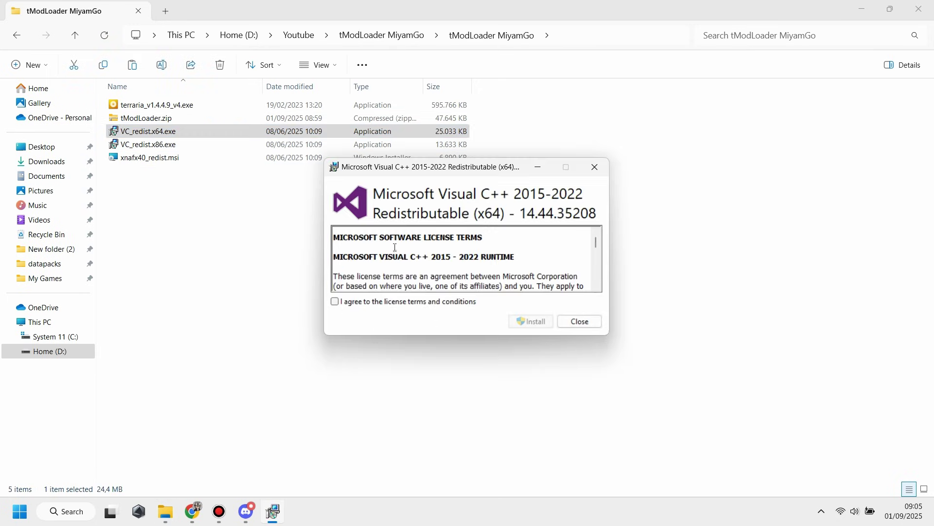
Search Windows for "pc info" and open the device specifications.
click(68, 509)
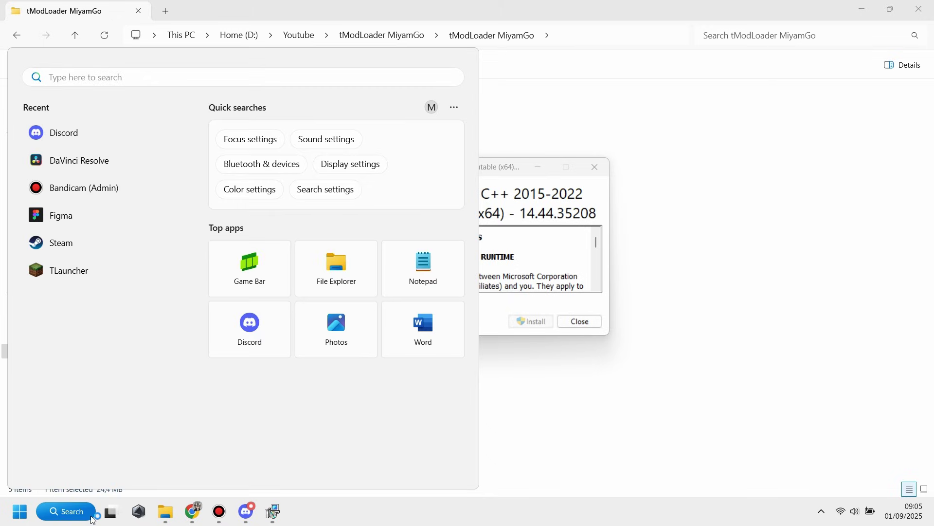
text(pc info)
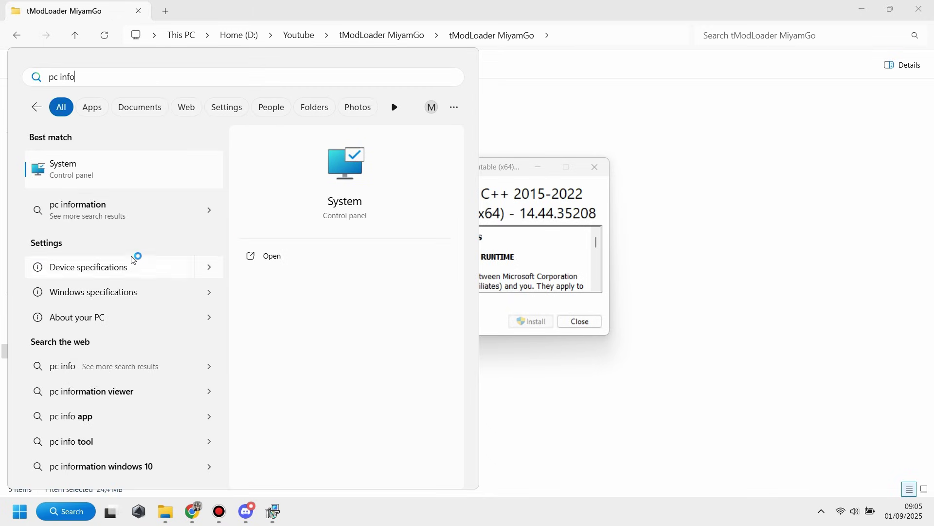
click(133, 260)
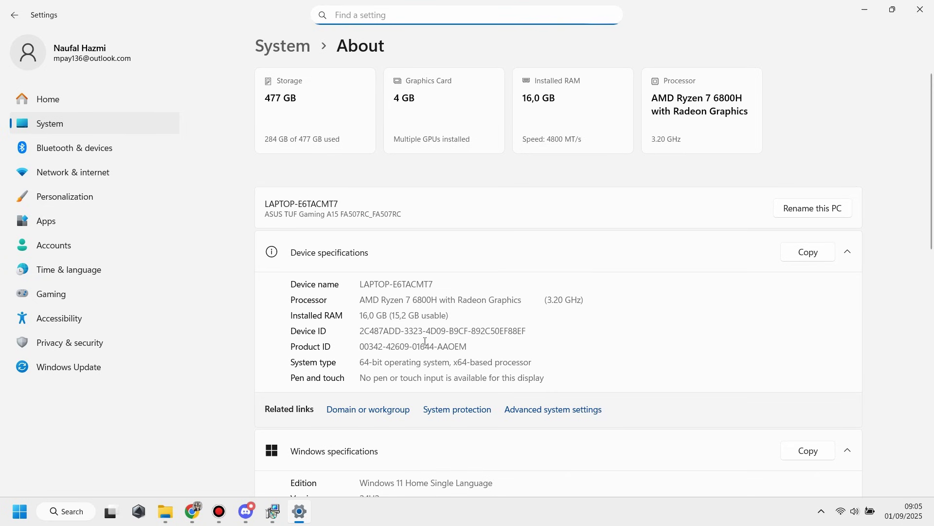
Check the system type in the device specifications and try to install the Visual C++ 2015-2022 Redistributable (x64).
drag(483, 364, 359, 363)
click(360, 366)
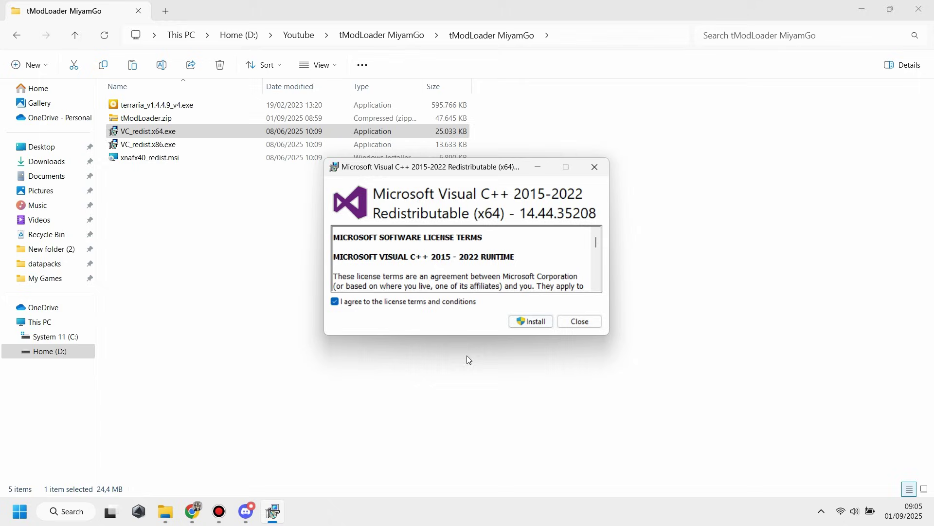
click(530, 322)
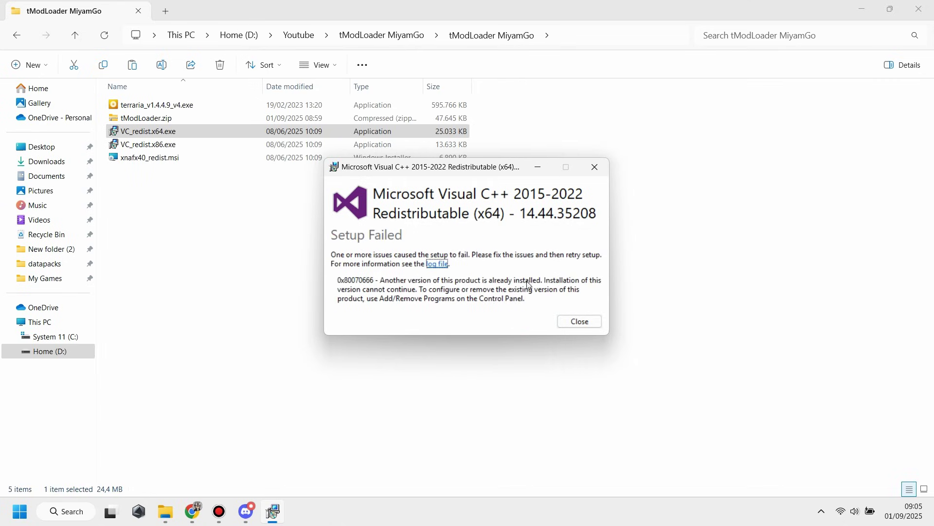
click(578, 319)
Run xnafx40_redist.msi and repair the Microsoft XNA Framework Redistributable 4.0 installation.
double_click(152, 160)
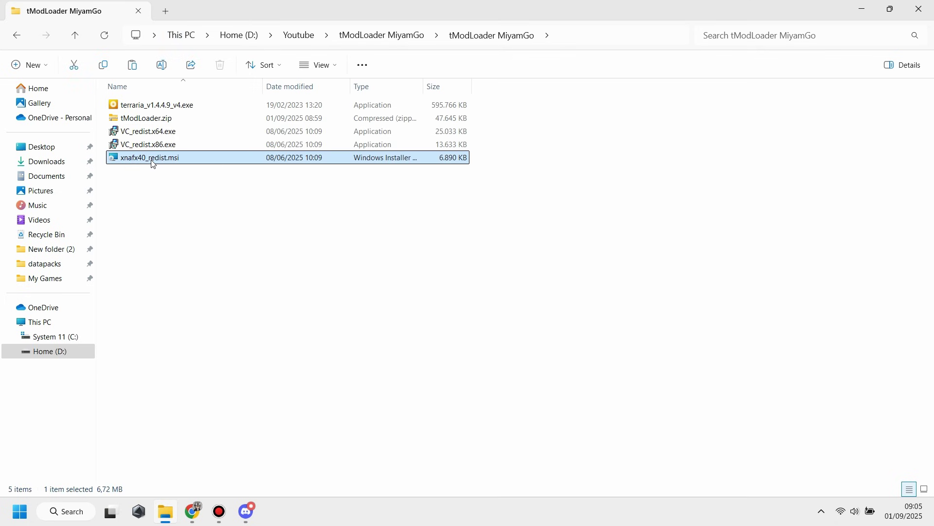
click(544, 353)
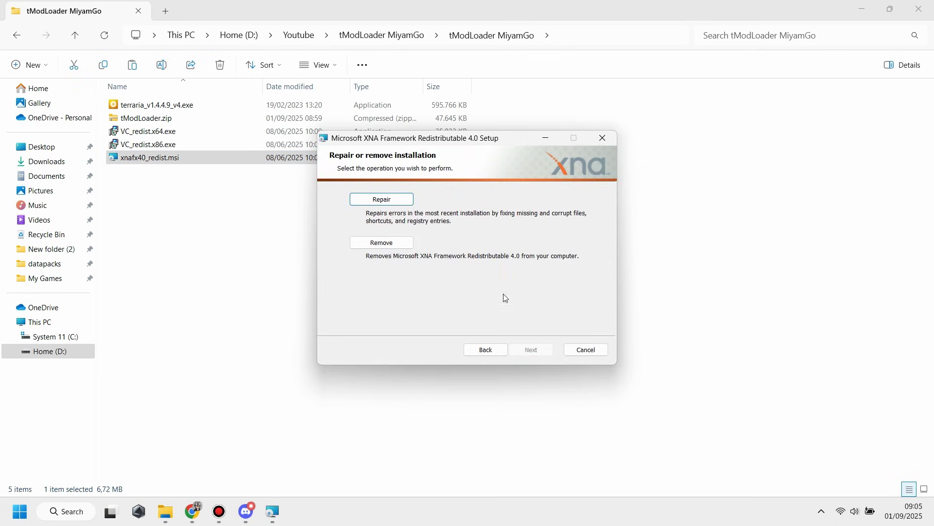
click(402, 201)
click(519, 349)
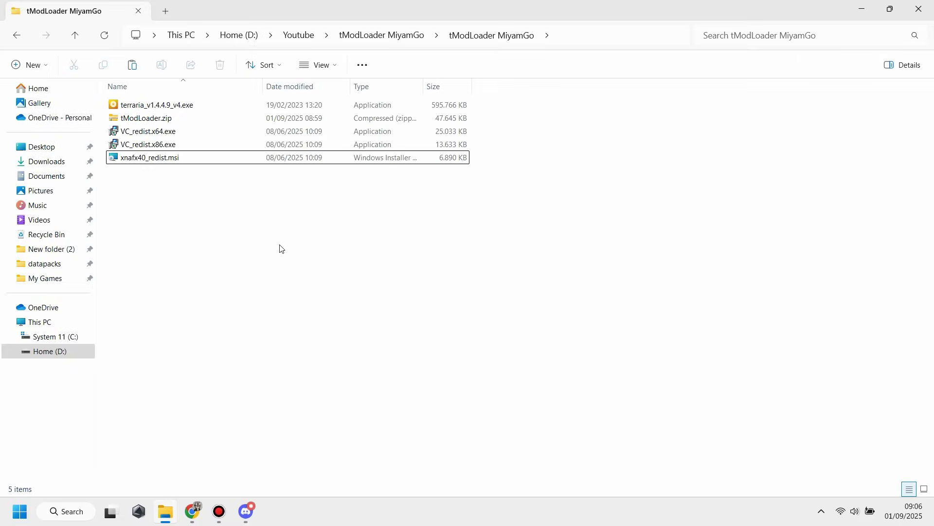
Install Terraria from terraria_v1.4.4.9_v4.exe in English to D:\Youtube\tModLoader MiyamGo\Terraria and exit the installer.
click(149, 104)
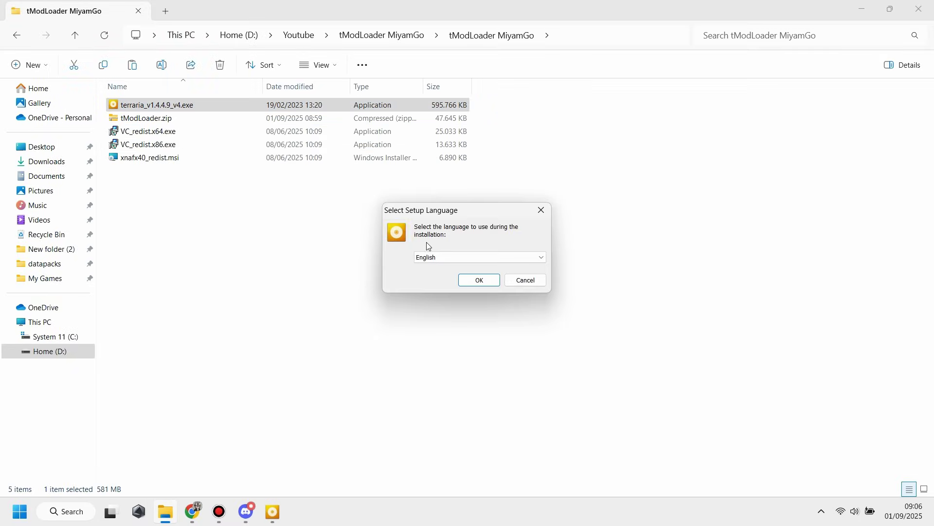
click(482, 280)
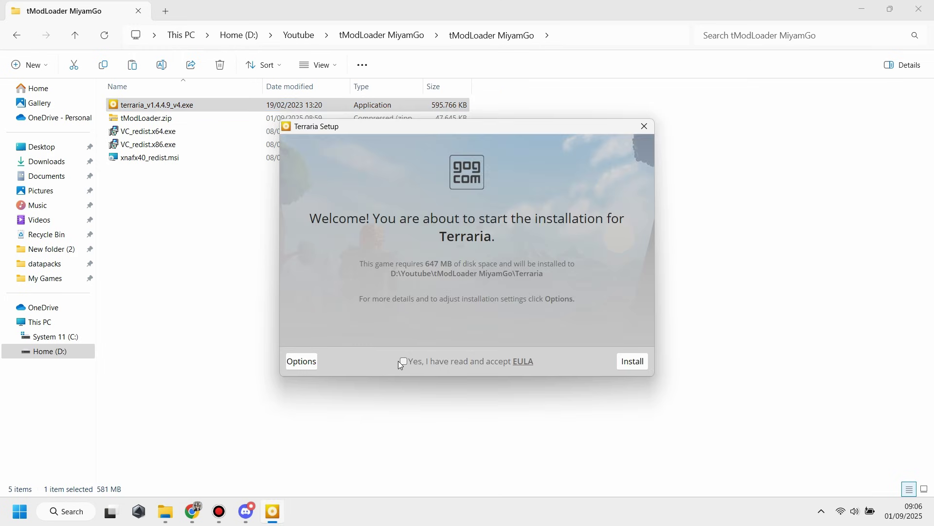
click(306, 363)
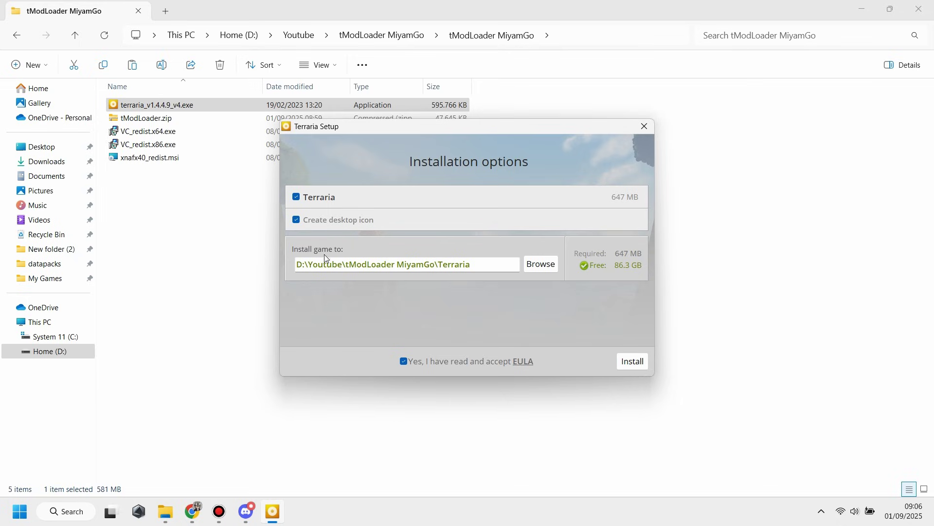
drag(297, 264, 496, 260)
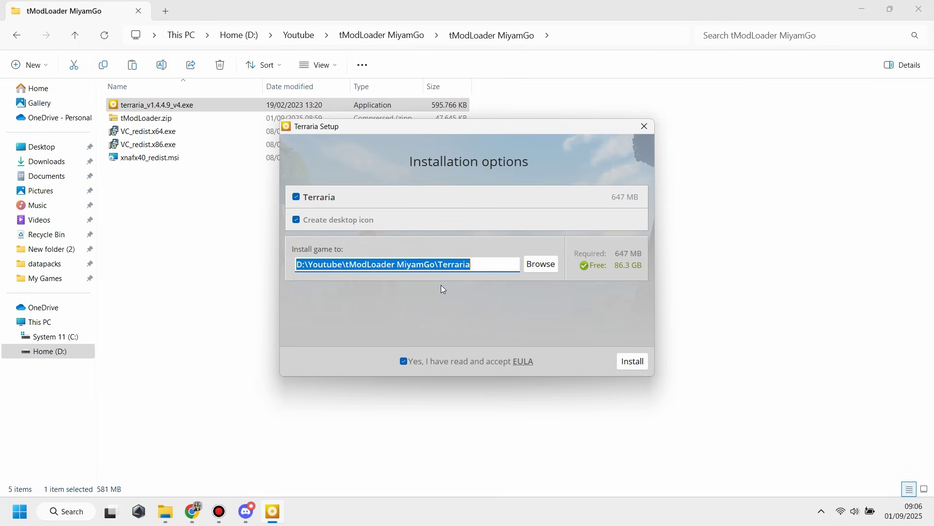
click(372, 265)
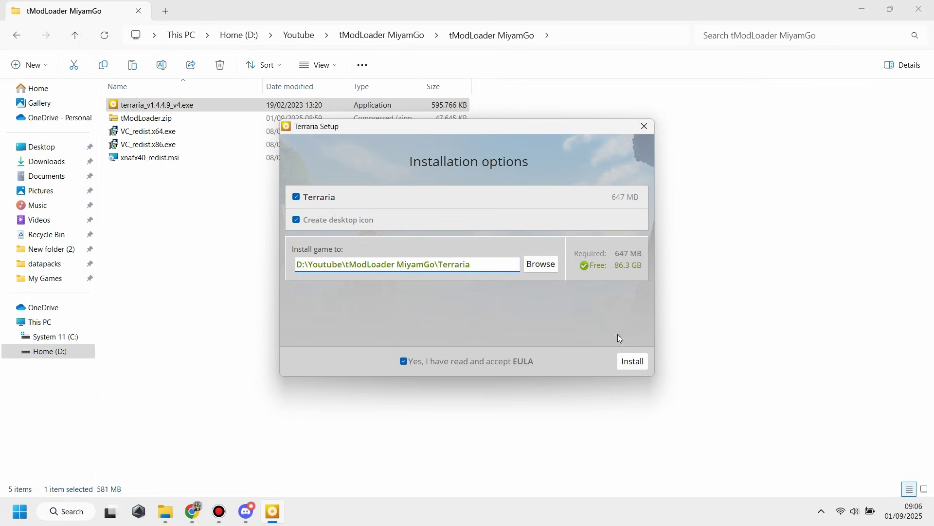
click(639, 361)
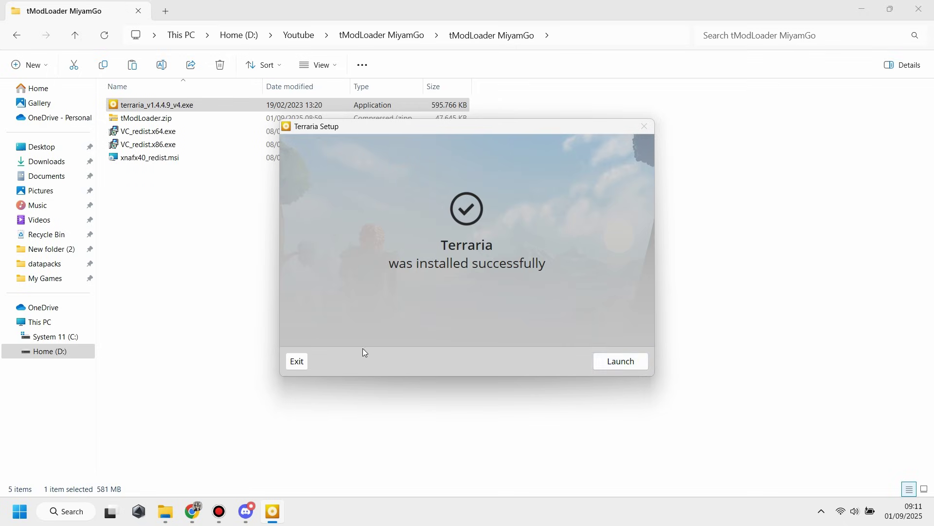
click(296, 361)
click(295, 361)
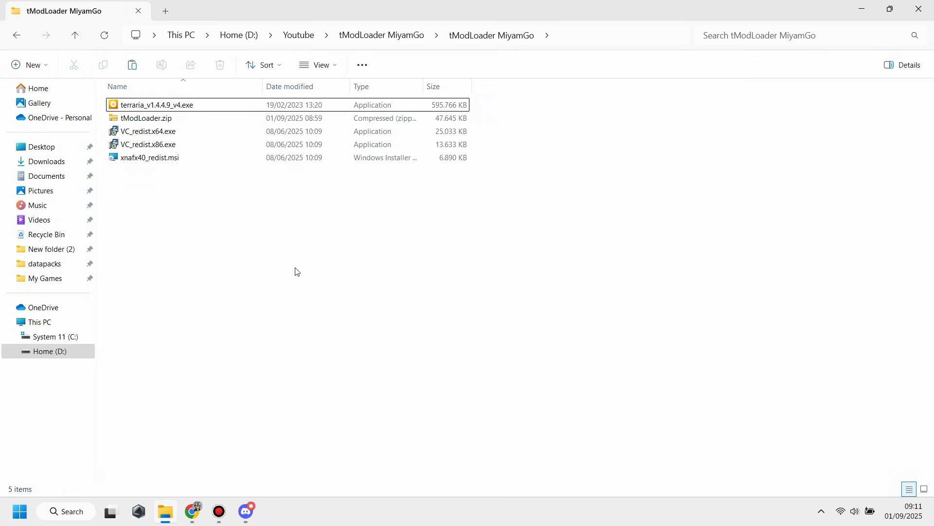
Look inside the installed Terraria folder and return to the inner tModLoader MiyamGo folder.
click(363, 43)
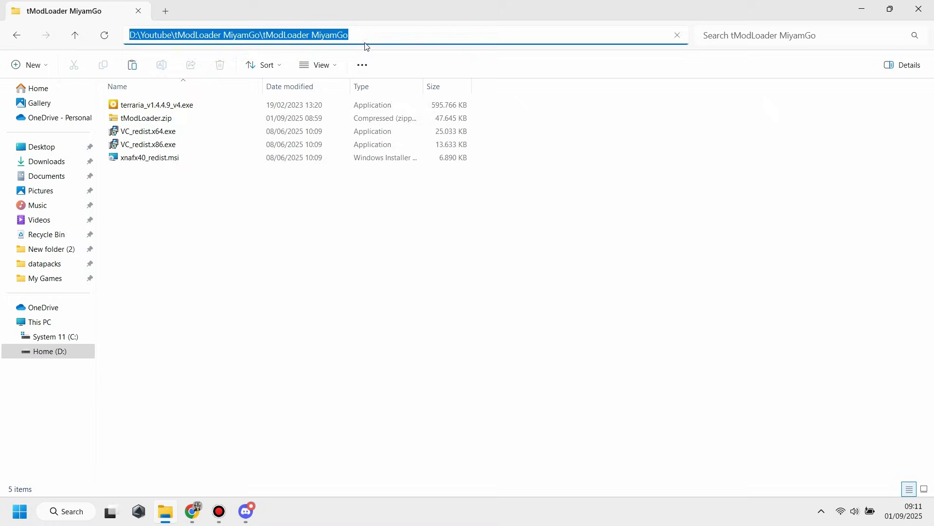
click(354, 181)
click(17, 36)
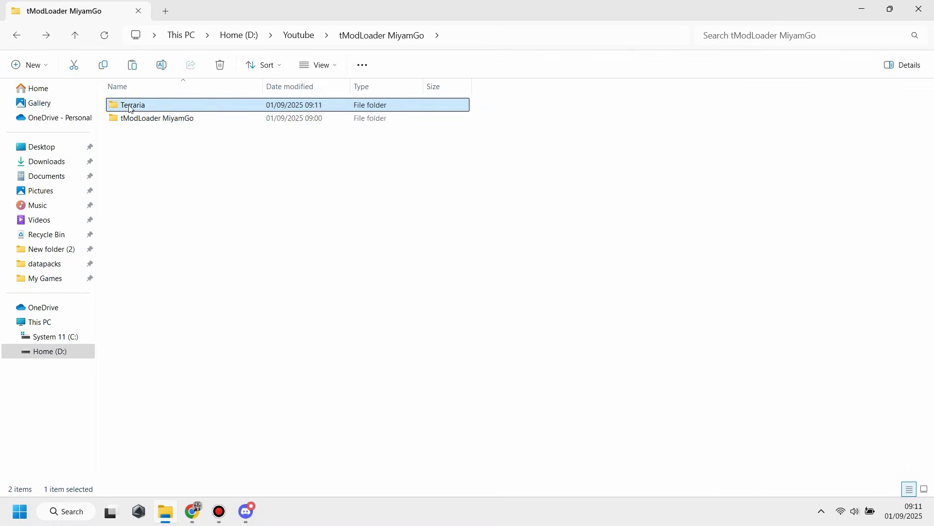
double_click(133, 104)
click(17, 35)
double_click(175, 119)
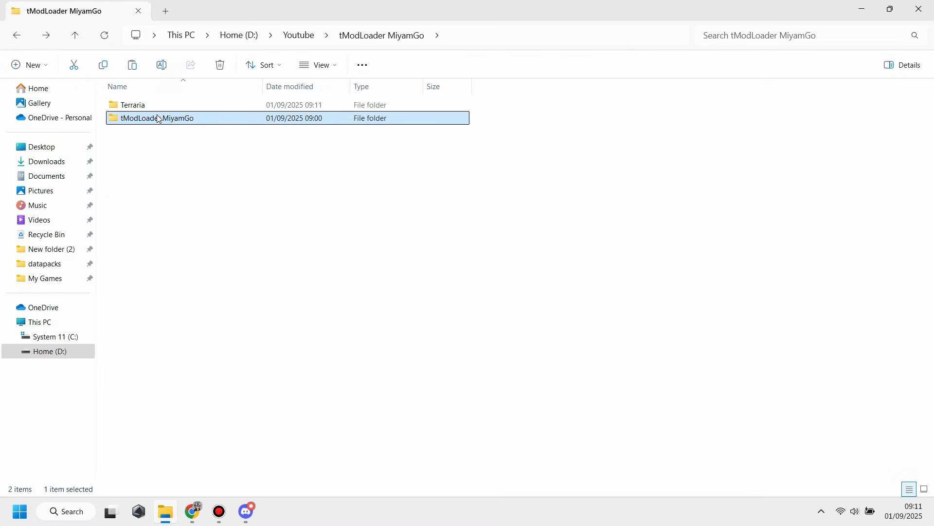
Extract tModLoader.zip into its own tModLoader folder with WinRAR and check the extracted contents.
right_click(146, 118)
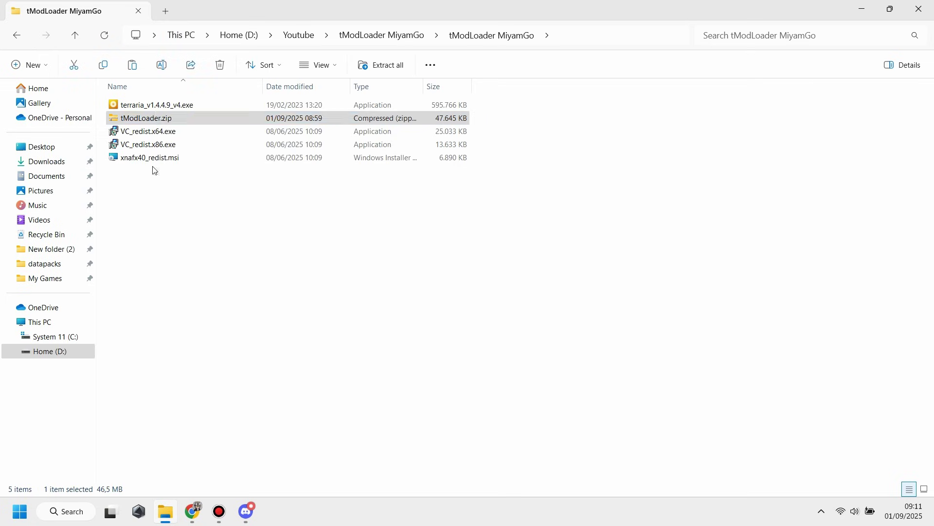
mouse_move(253, 370)
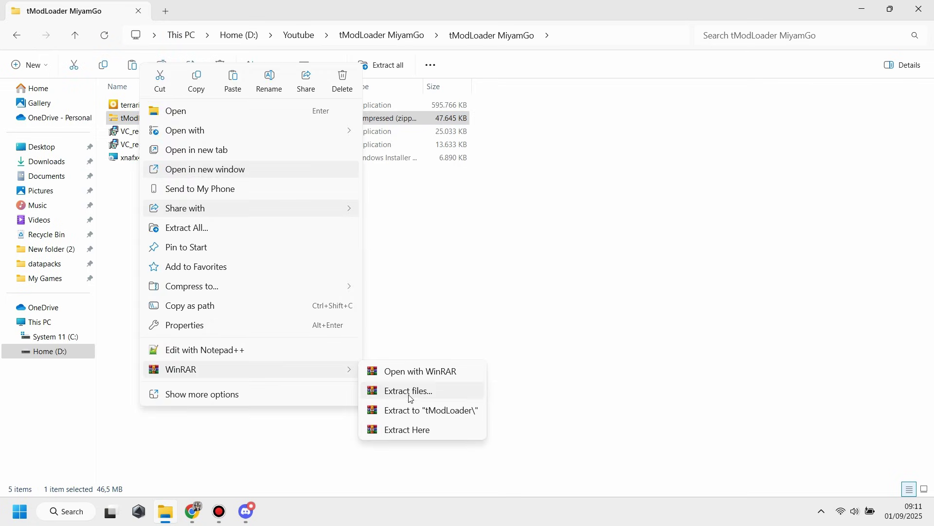
click(416, 416)
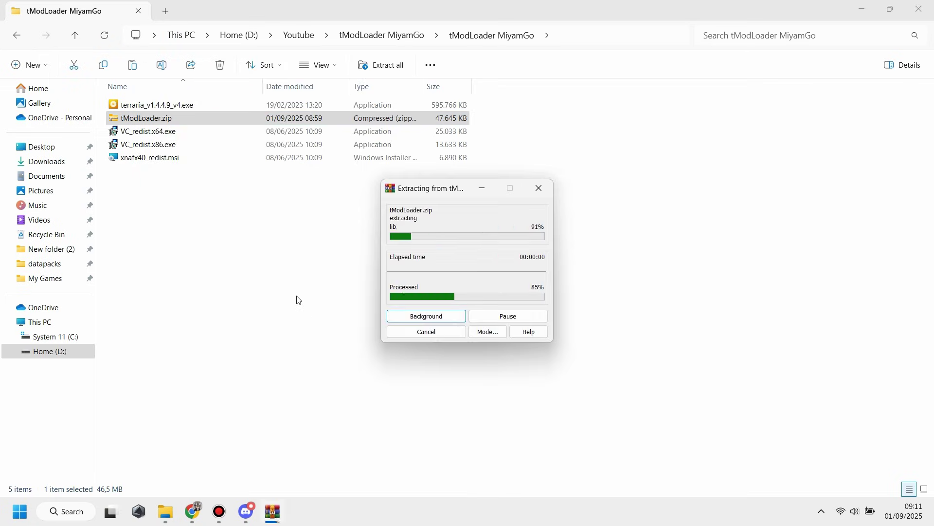
double_click(139, 170)
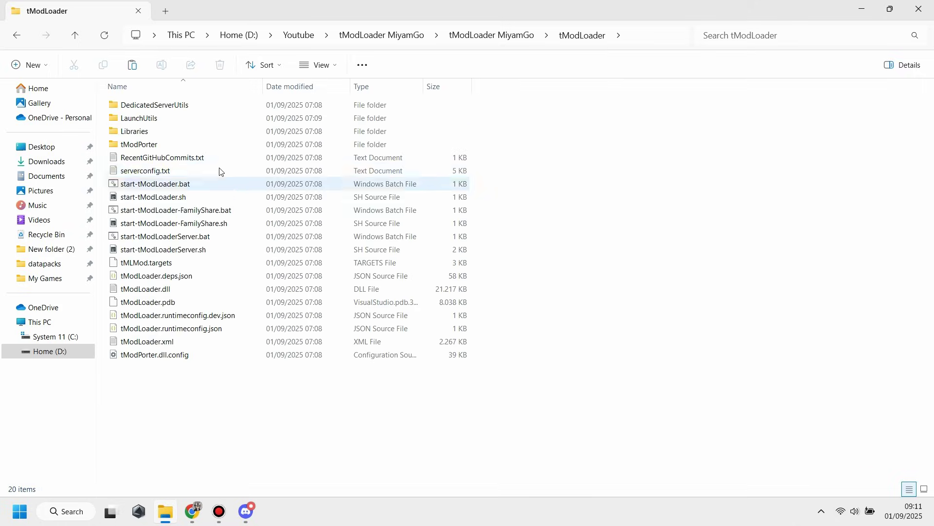
click(16, 36)
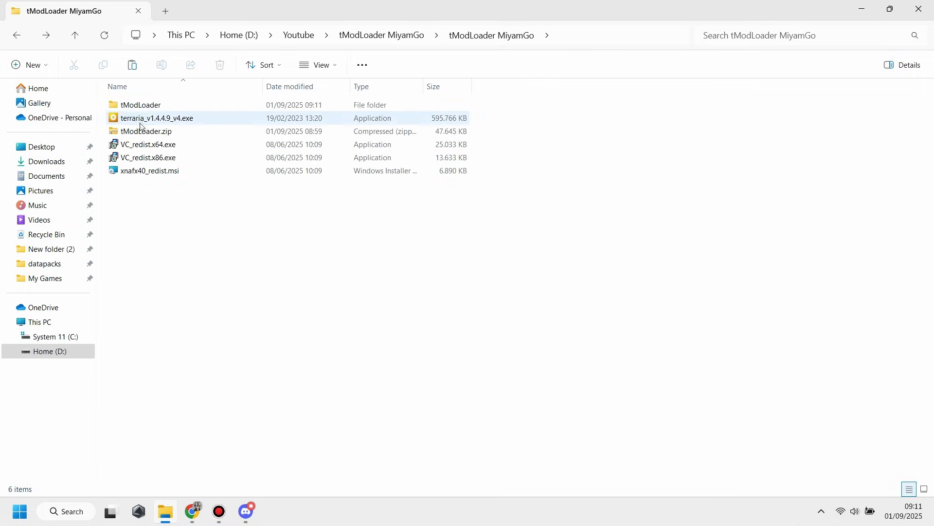
Copy the extracted tModLoader folder next to the Terraria folder and delete the inner tModLoader MiyamGo folder.
click(132, 106)
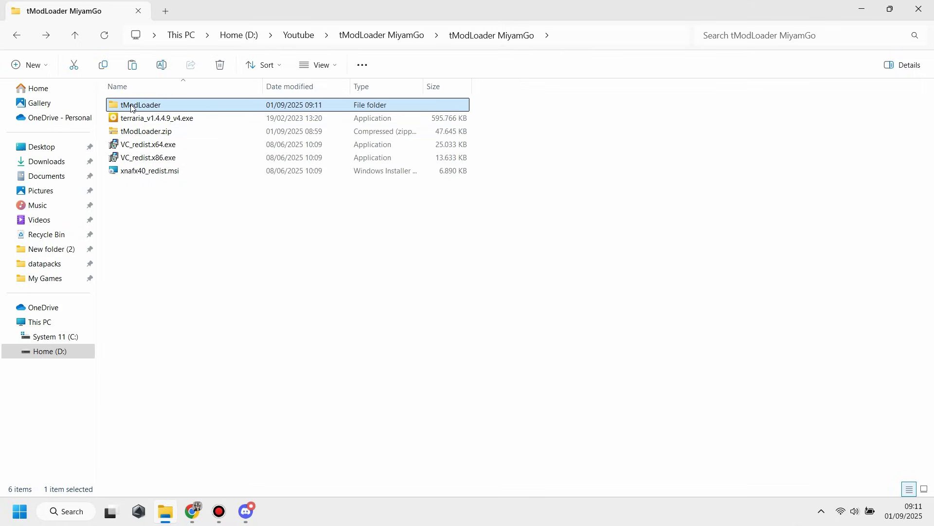
click(16, 36)
click(221, 205)
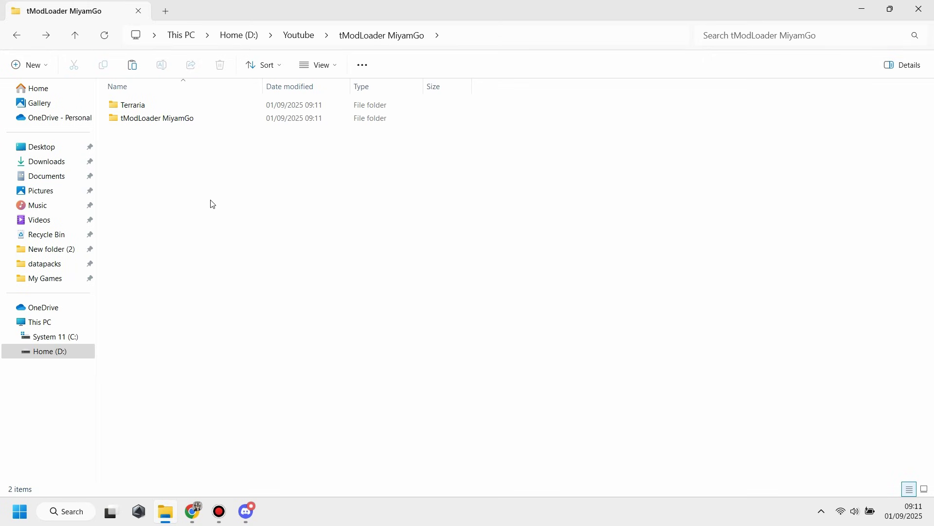
key(ctrl+v)
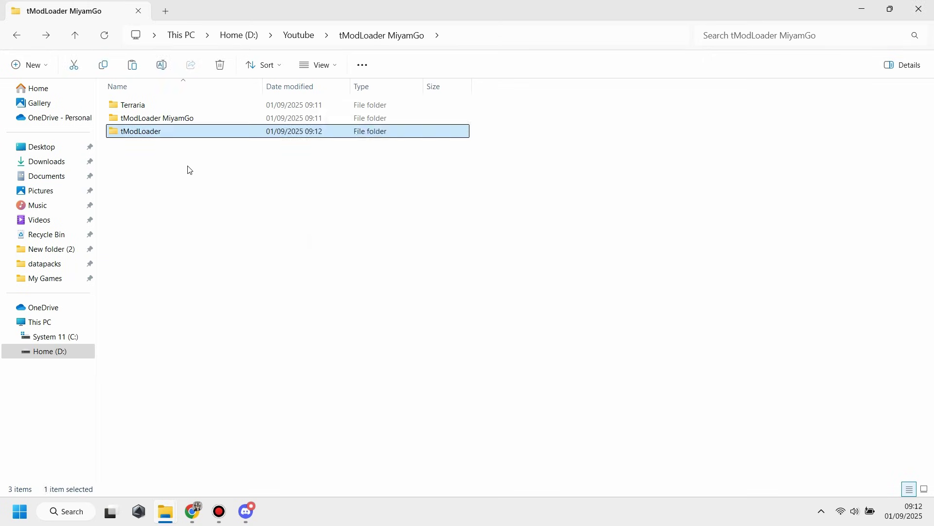
click(163, 121)
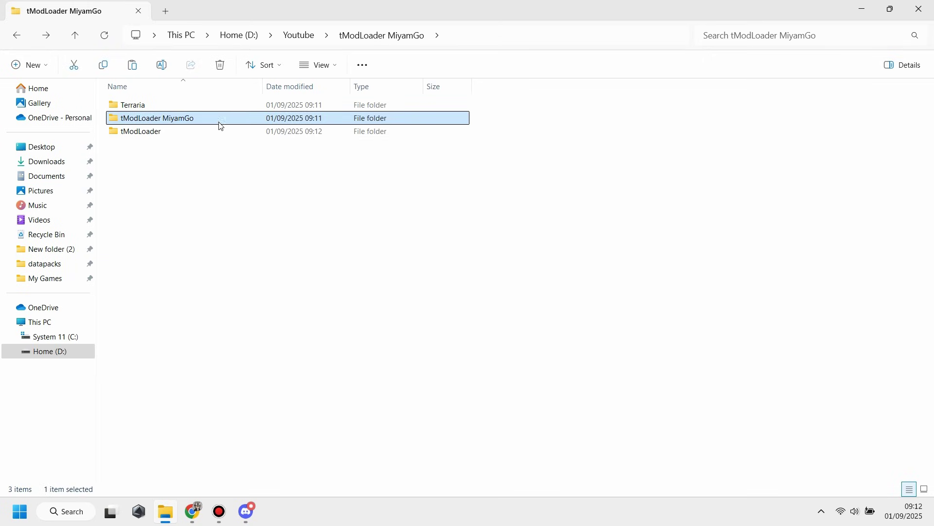
key(Delete)
Open the copied tModLoader folder and launch start-tModLoader.bat.
double_click(139, 128)
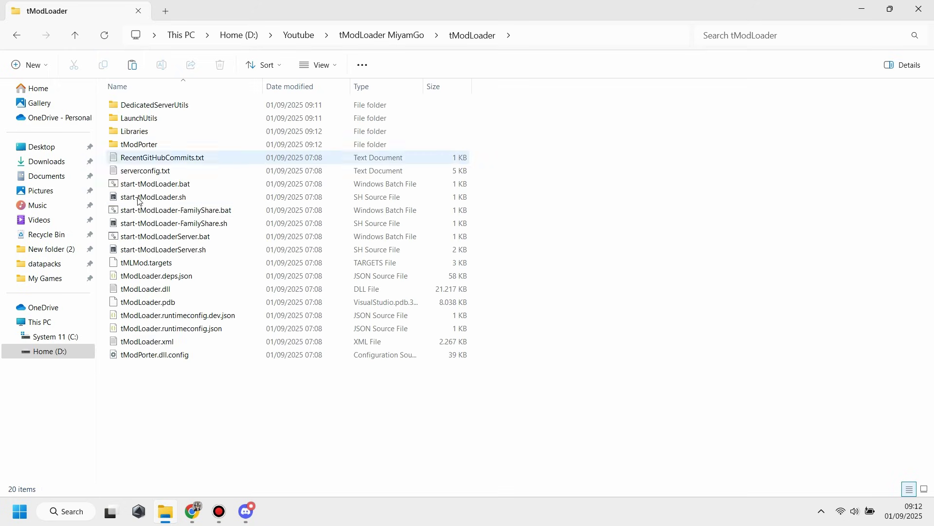
click(165, 188)
double_click(165, 189)
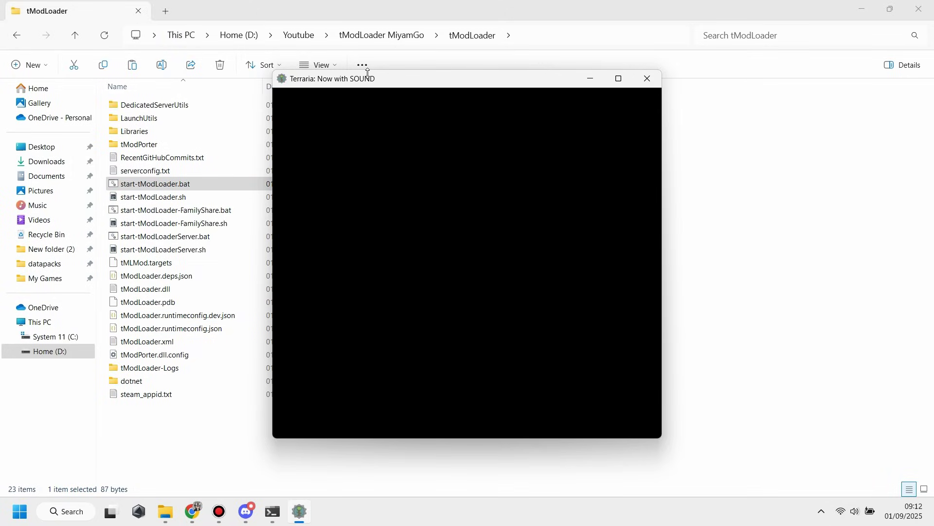
Reposition the game window, choose English as the language and continue to the main menu.
drag(363, 80, 333, 45)
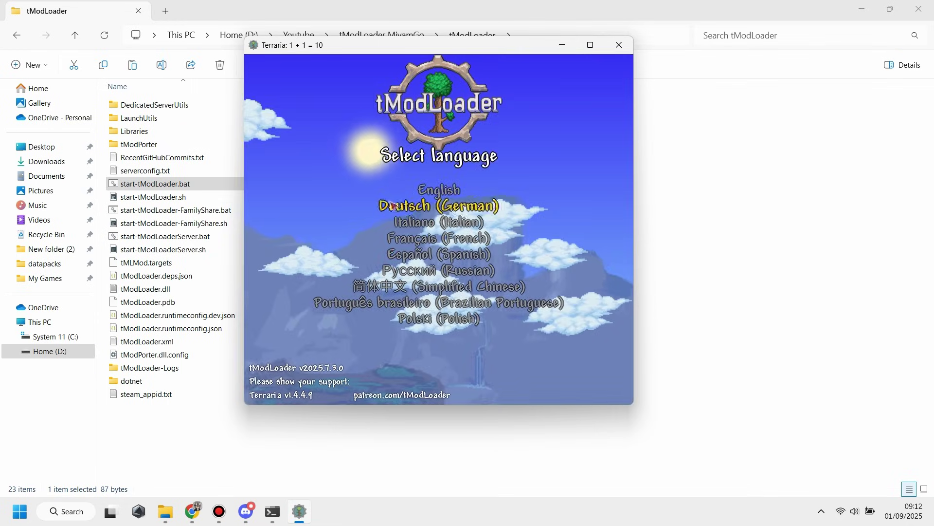
click(433, 190)
click(442, 351)
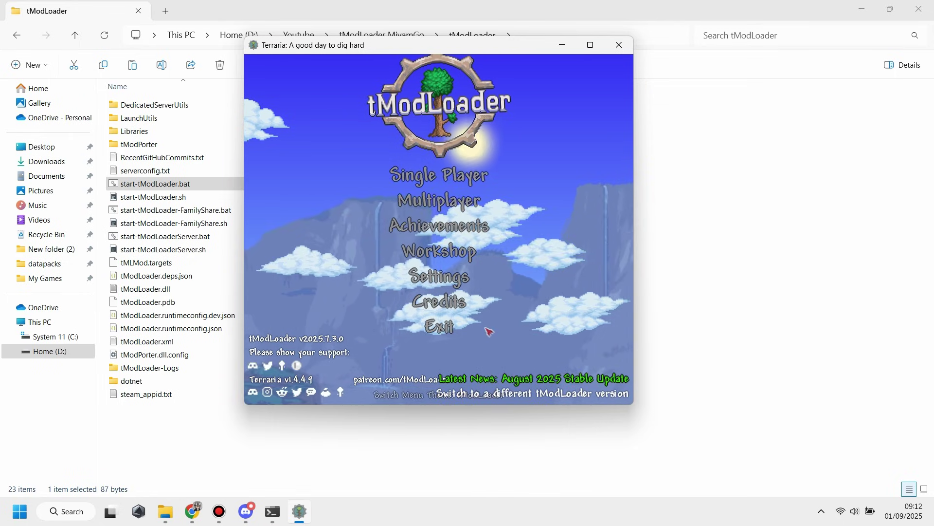
Look through the game's volume, interface and video settings, including the parallax option.
click(441, 276)
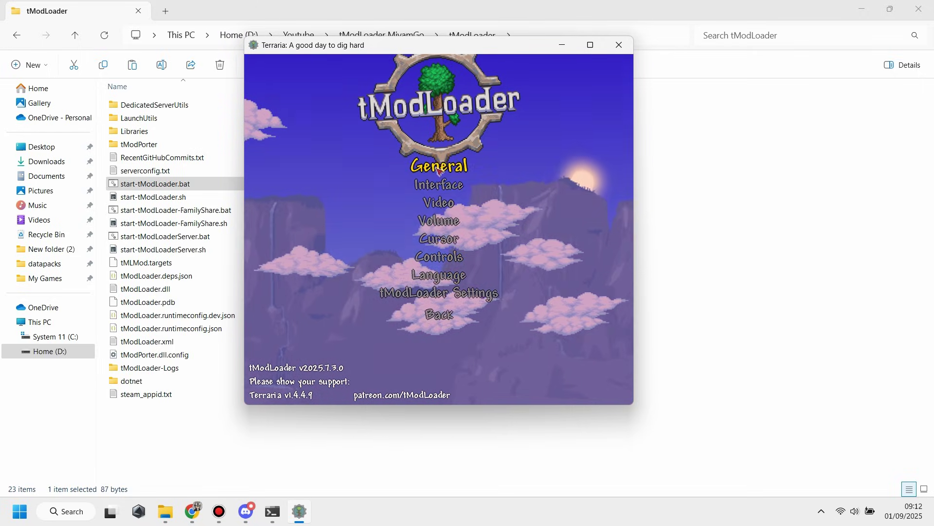
click(443, 221)
click(438, 292)
click(439, 184)
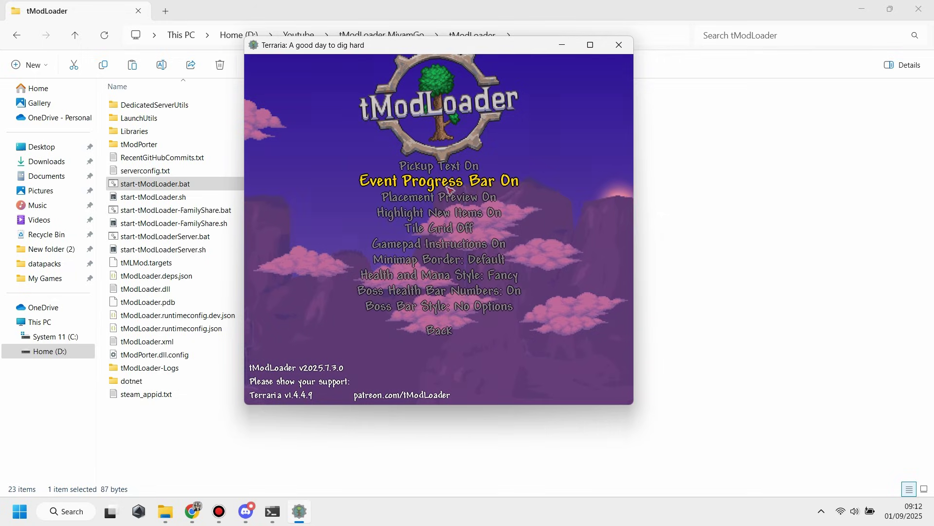
click(438, 332)
click(441, 202)
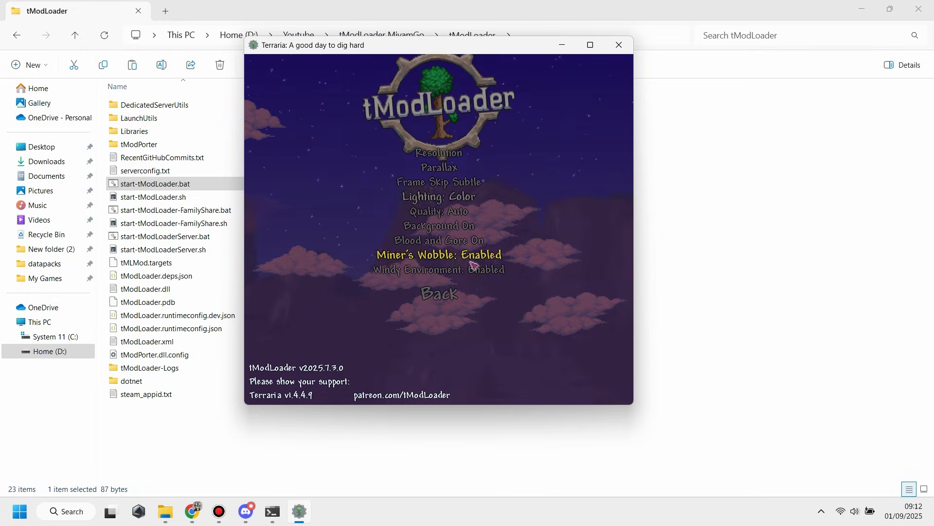
click(439, 167)
click(435, 325)
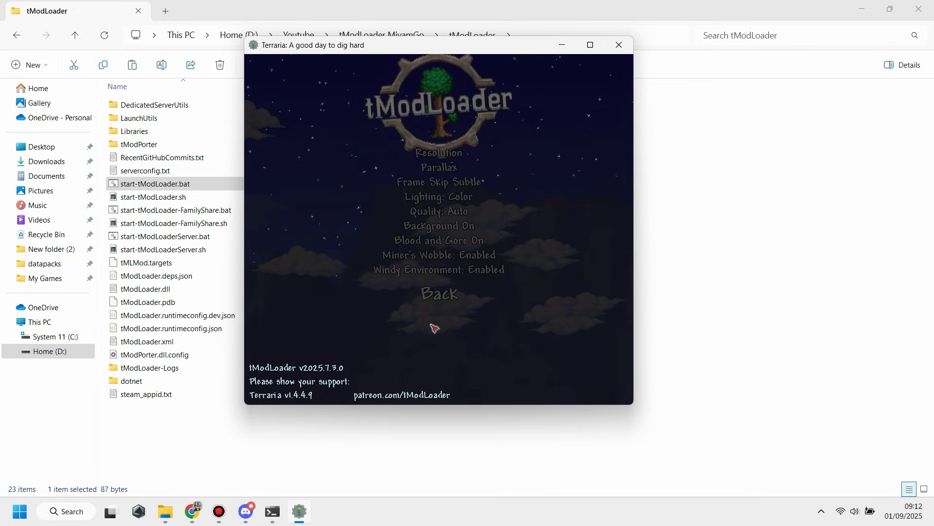
Set the game's fullscreen resolution to 1920x1032 and apply it.
click(438, 152)
click(513, 171)
click(513, 173)
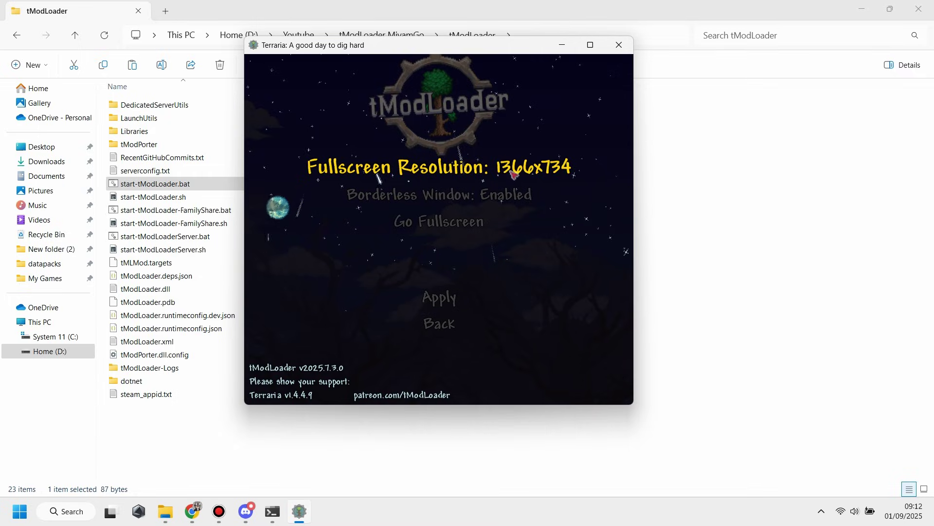
click(512, 174)
click(510, 176)
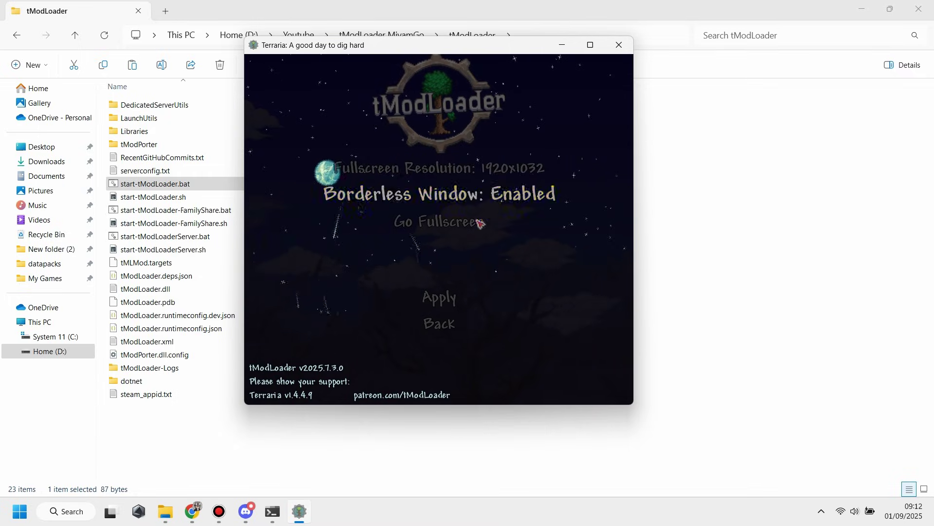
click(439, 298)
click(469, 125)
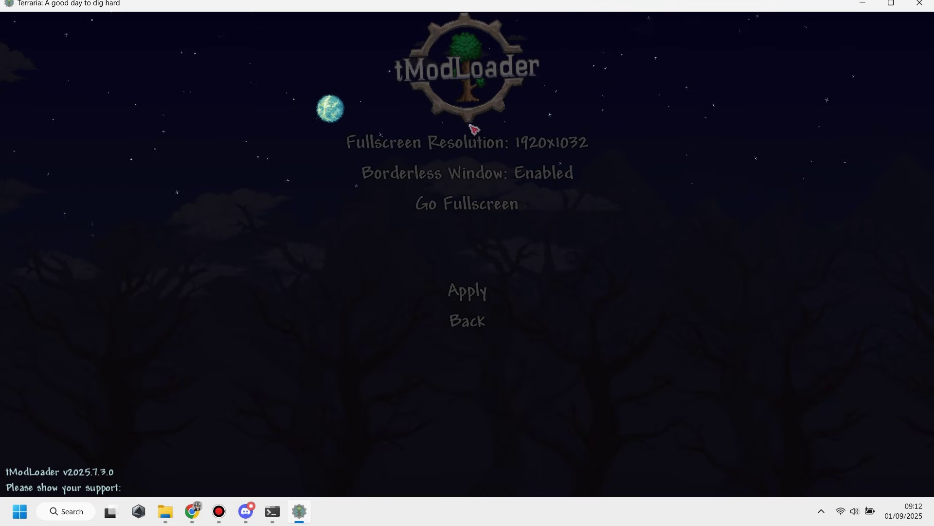
Switch the game to fullscreen, apply the display settings and return to the main menu.
click(475, 200)
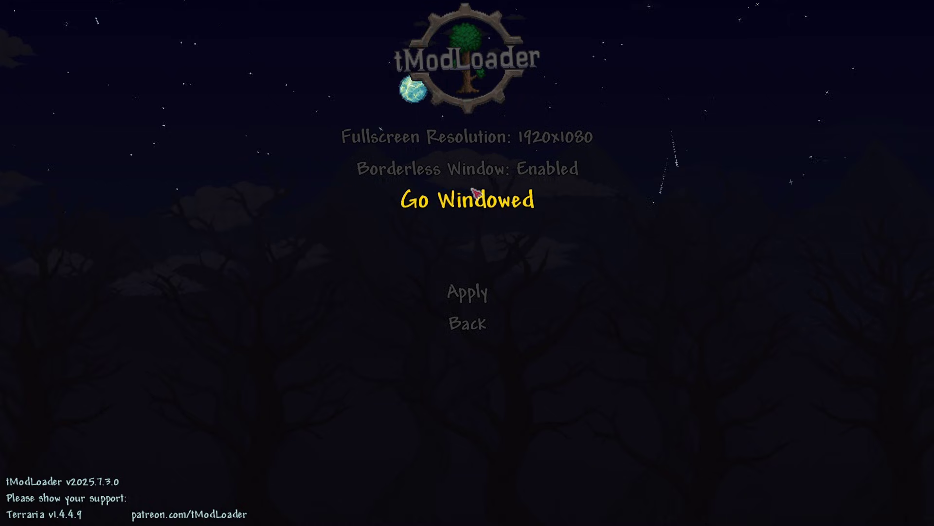
click(476, 295)
click(471, 297)
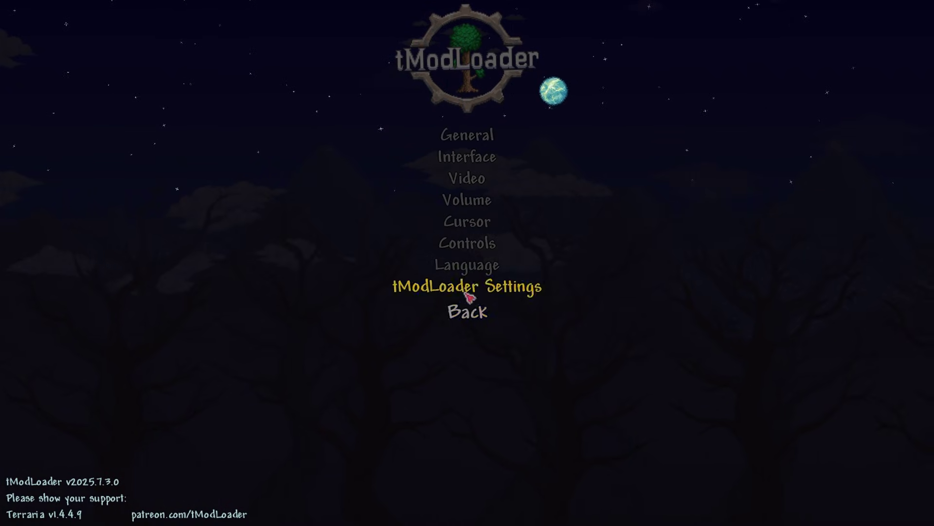
click(470, 304)
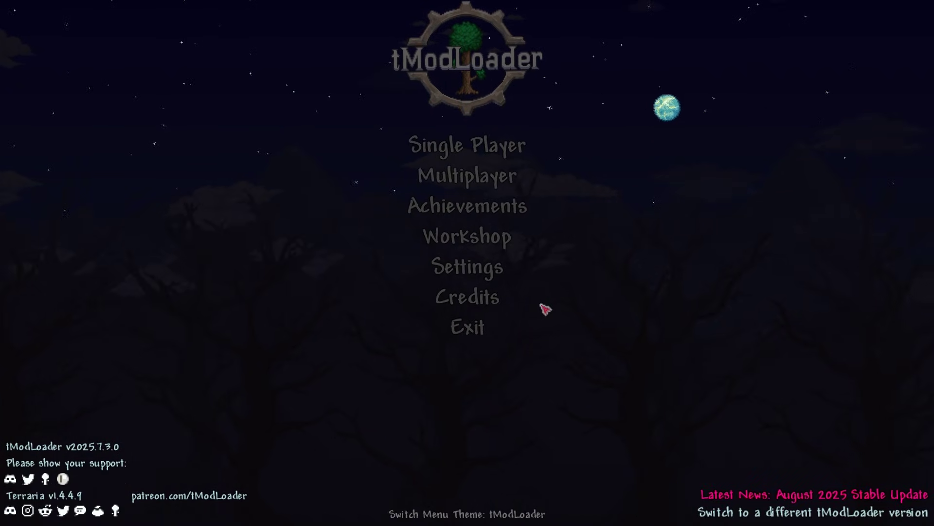
Open the Workshop's mod download browser and change the sort order of the mod list.
click(490, 243)
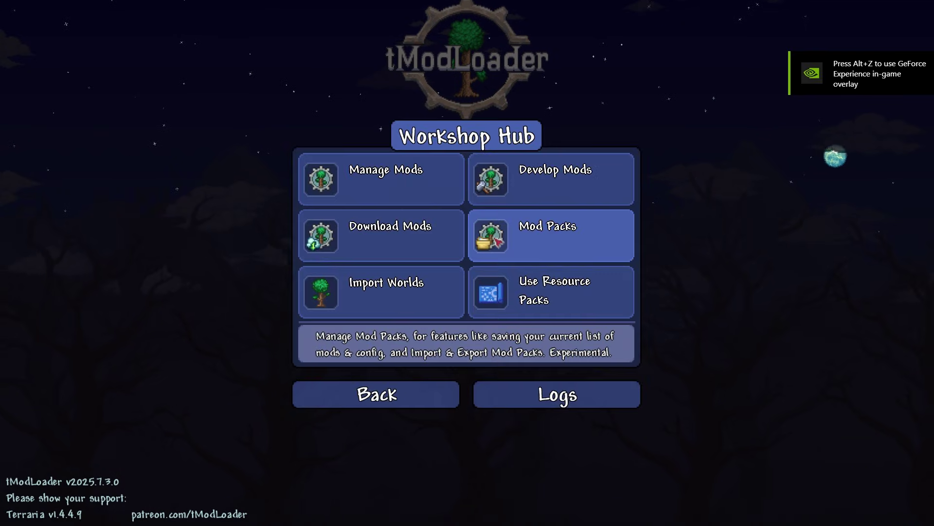
click(411, 232)
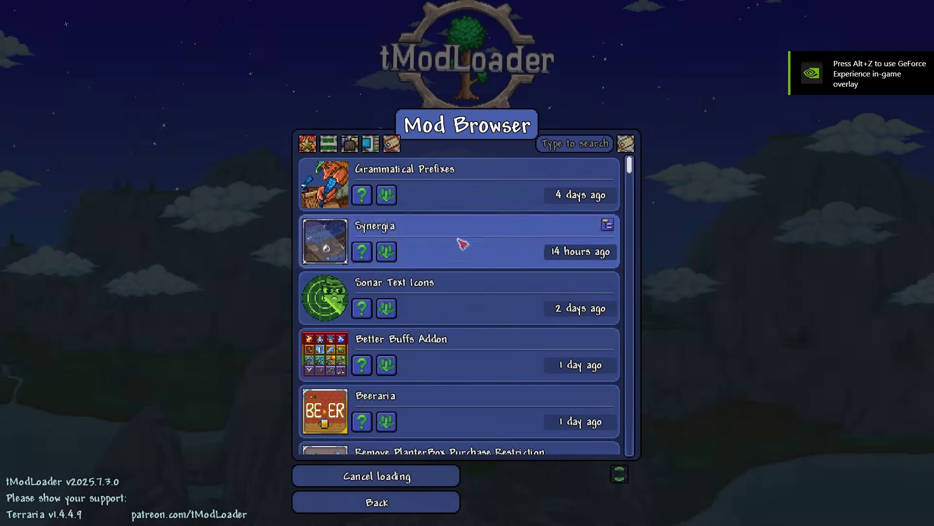
scroll(451, 277, down, 8)
click(307, 144)
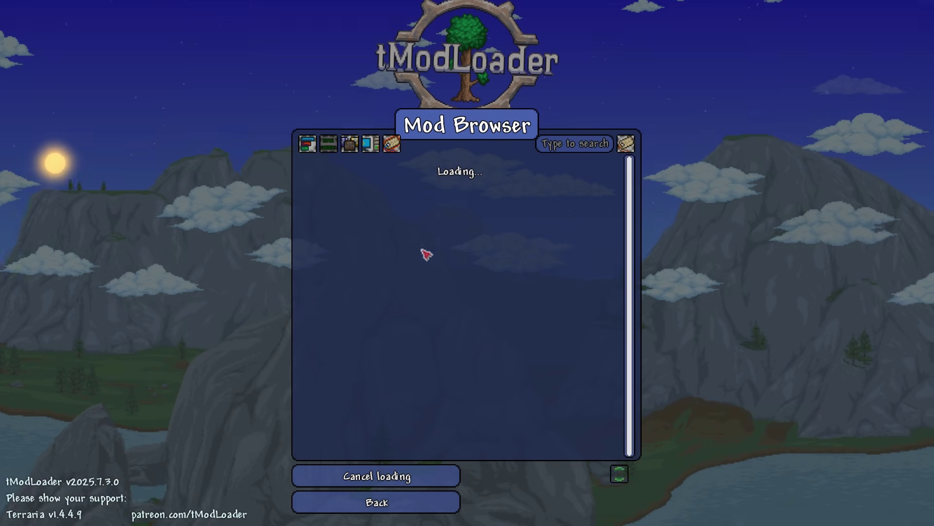
Look through the re-sorted mod list to see which mods are offered for download.
scroll(431, 298, down, 10)
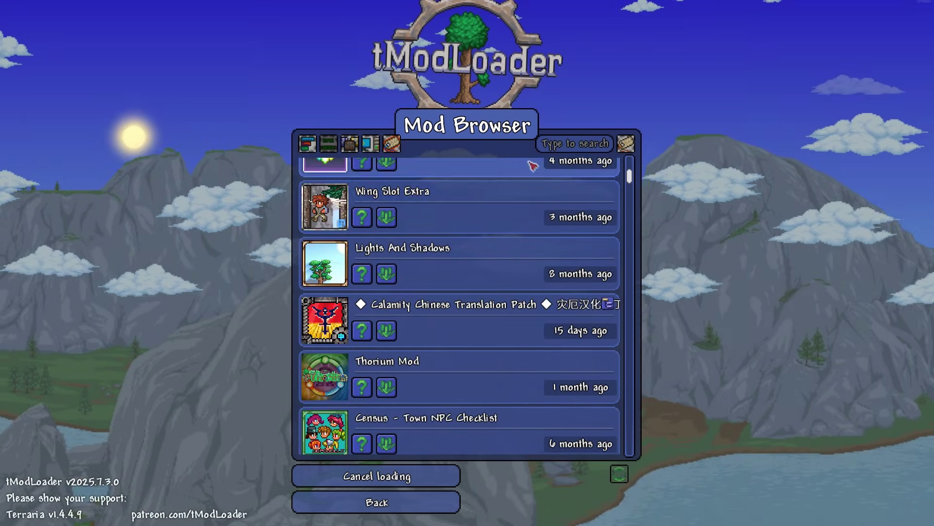
scroll(462, 302, up, 10)
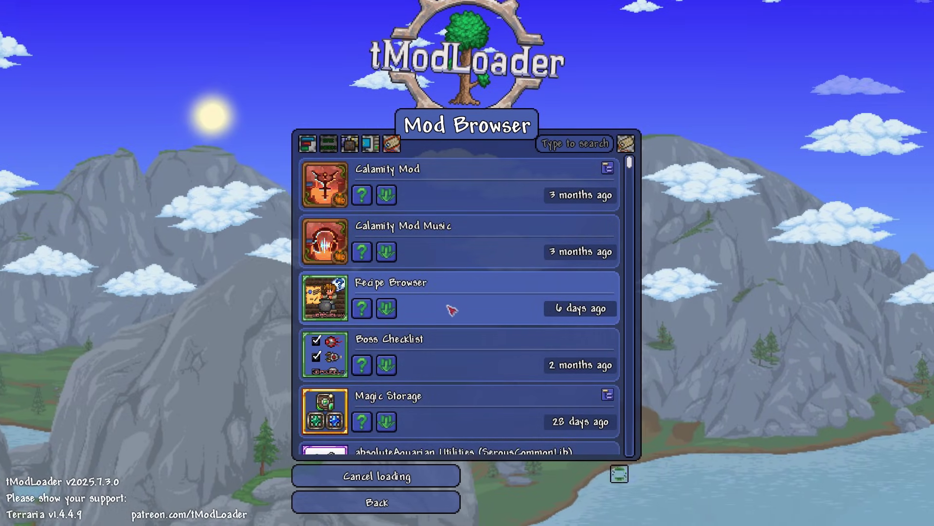
scroll(446, 308, down, 4)
scroll(433, 310, up, 4)
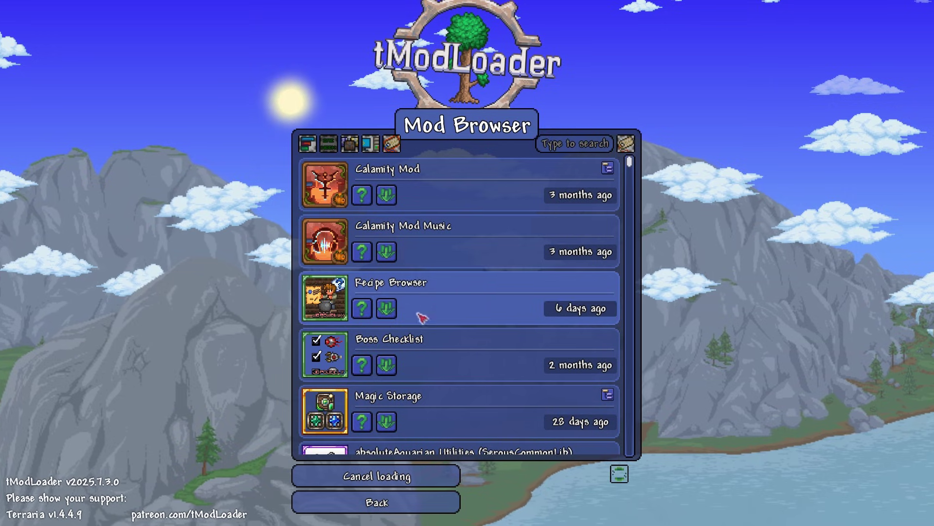
scroll(412, 355, down, 8)
scroll(416, 366, down, 6)
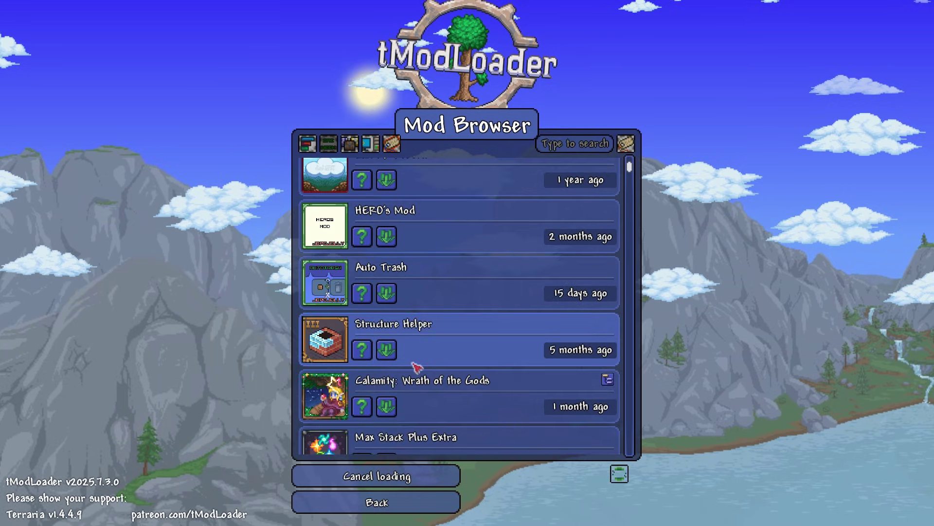
scroll(415, 365, up, 2)
scroll(409, 370, down, 6)
scroll(411, 367, up, 15)
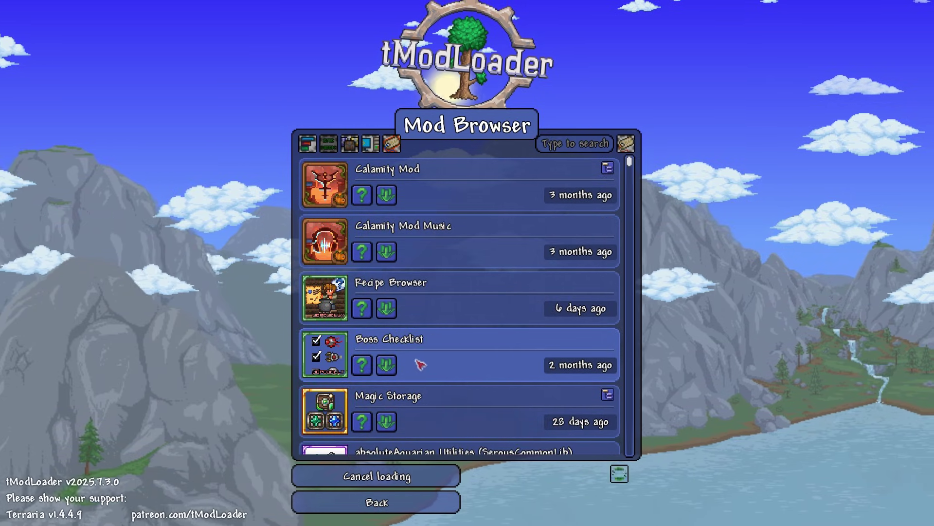
Search the mod browser for "magic" and download the Magic Storage mod.
text(maggic)
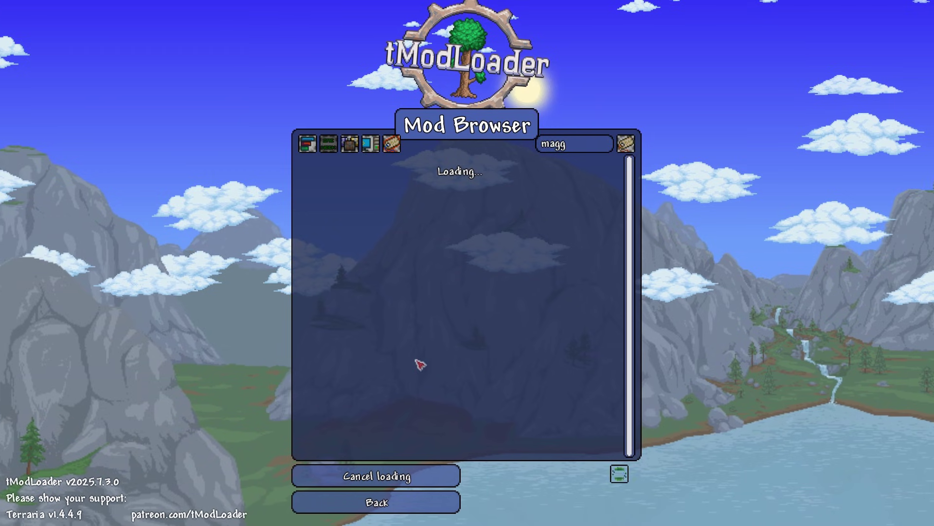
key(BackSpace)
text(ic)
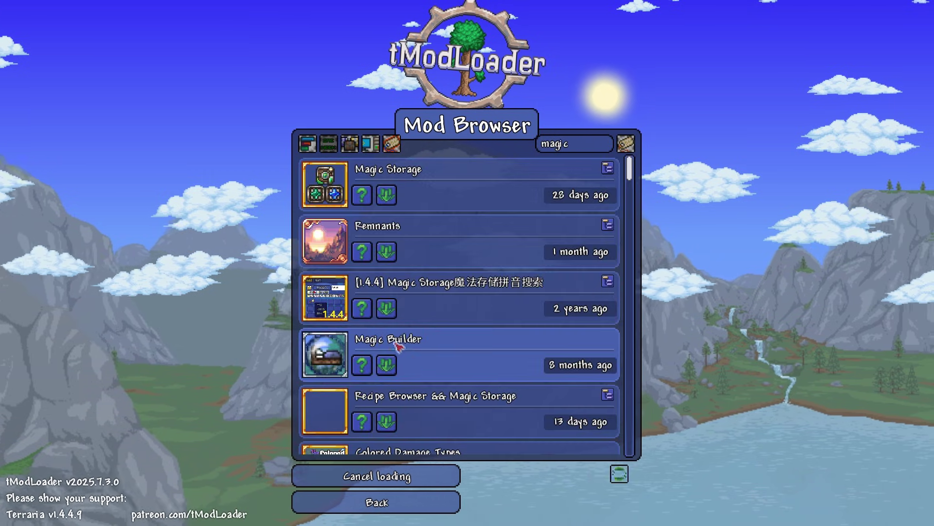
click(386, 196)
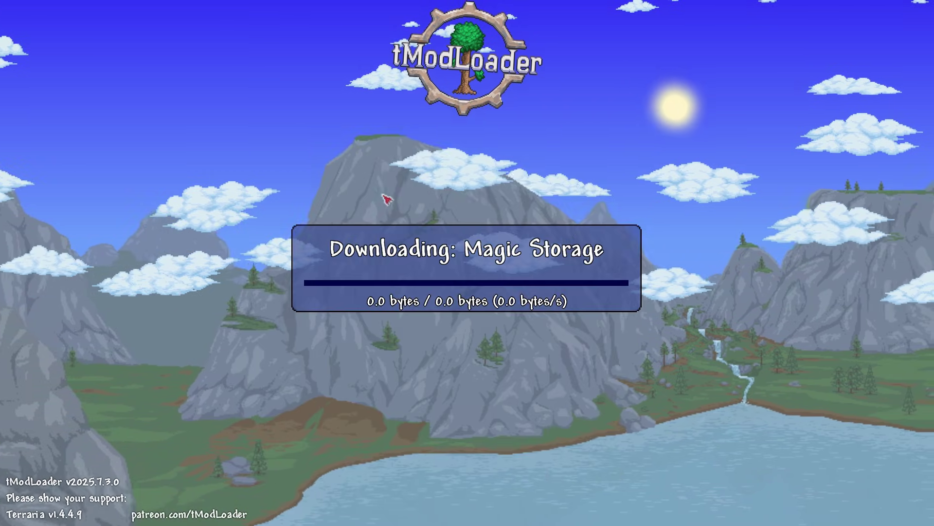